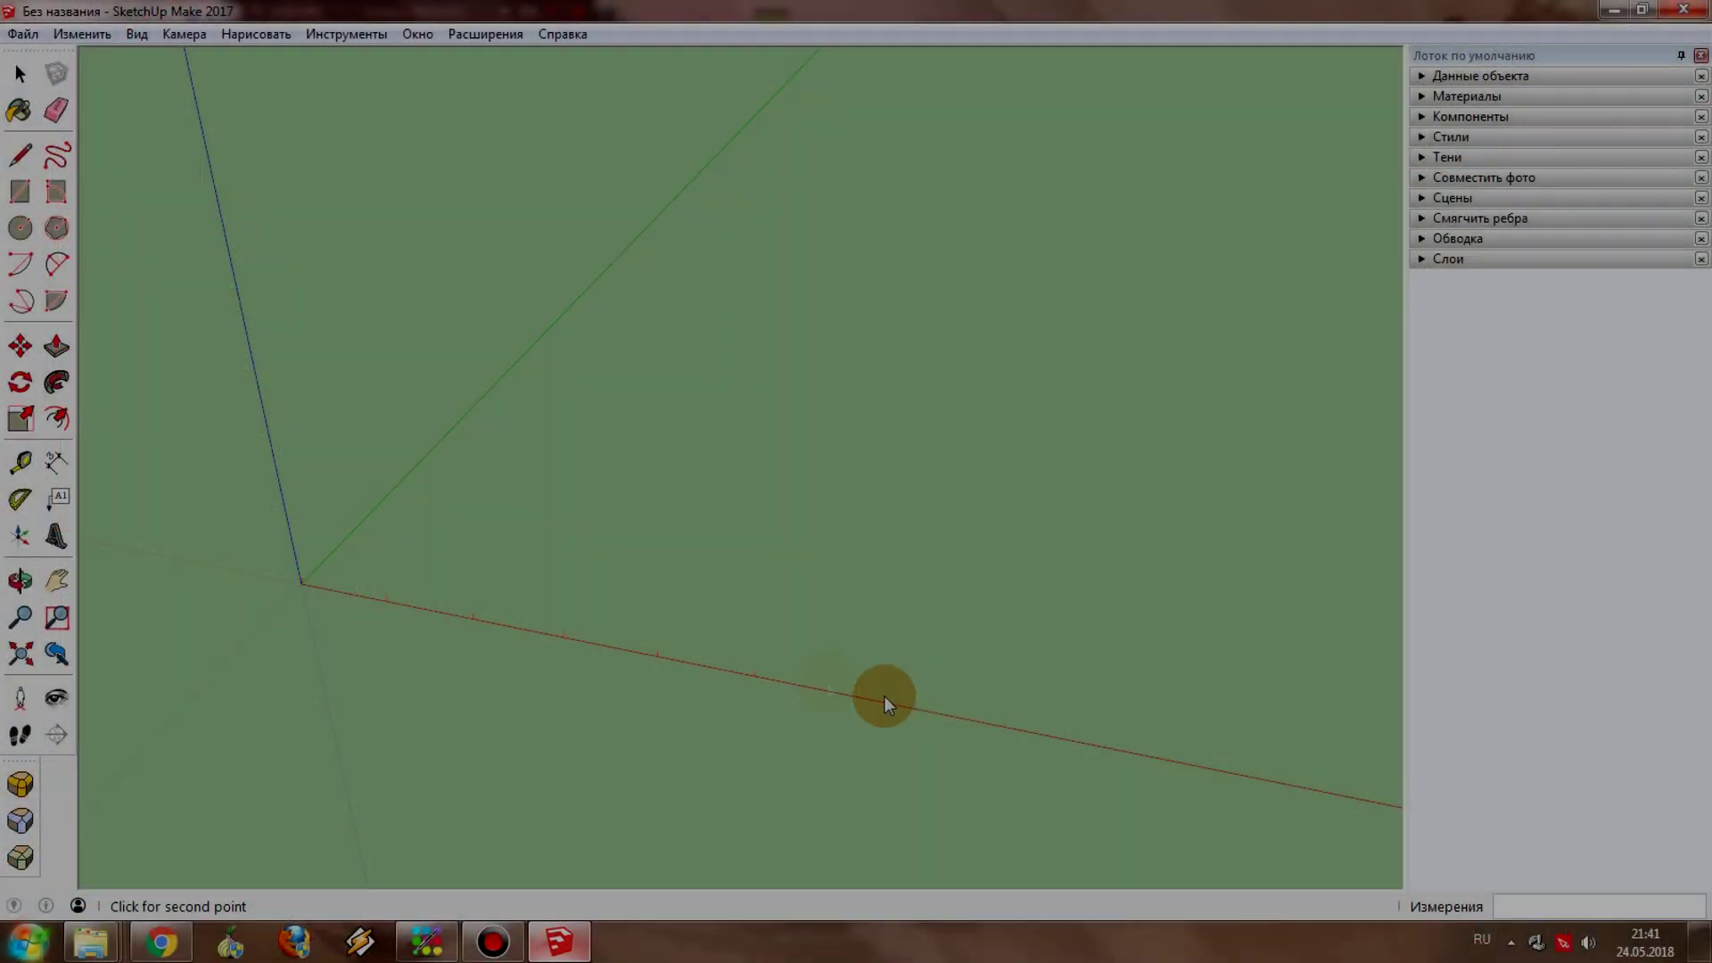
Cancel the unfinished grid and orbit back to the default horizon view
scroll(1061, 759, "down", 2)
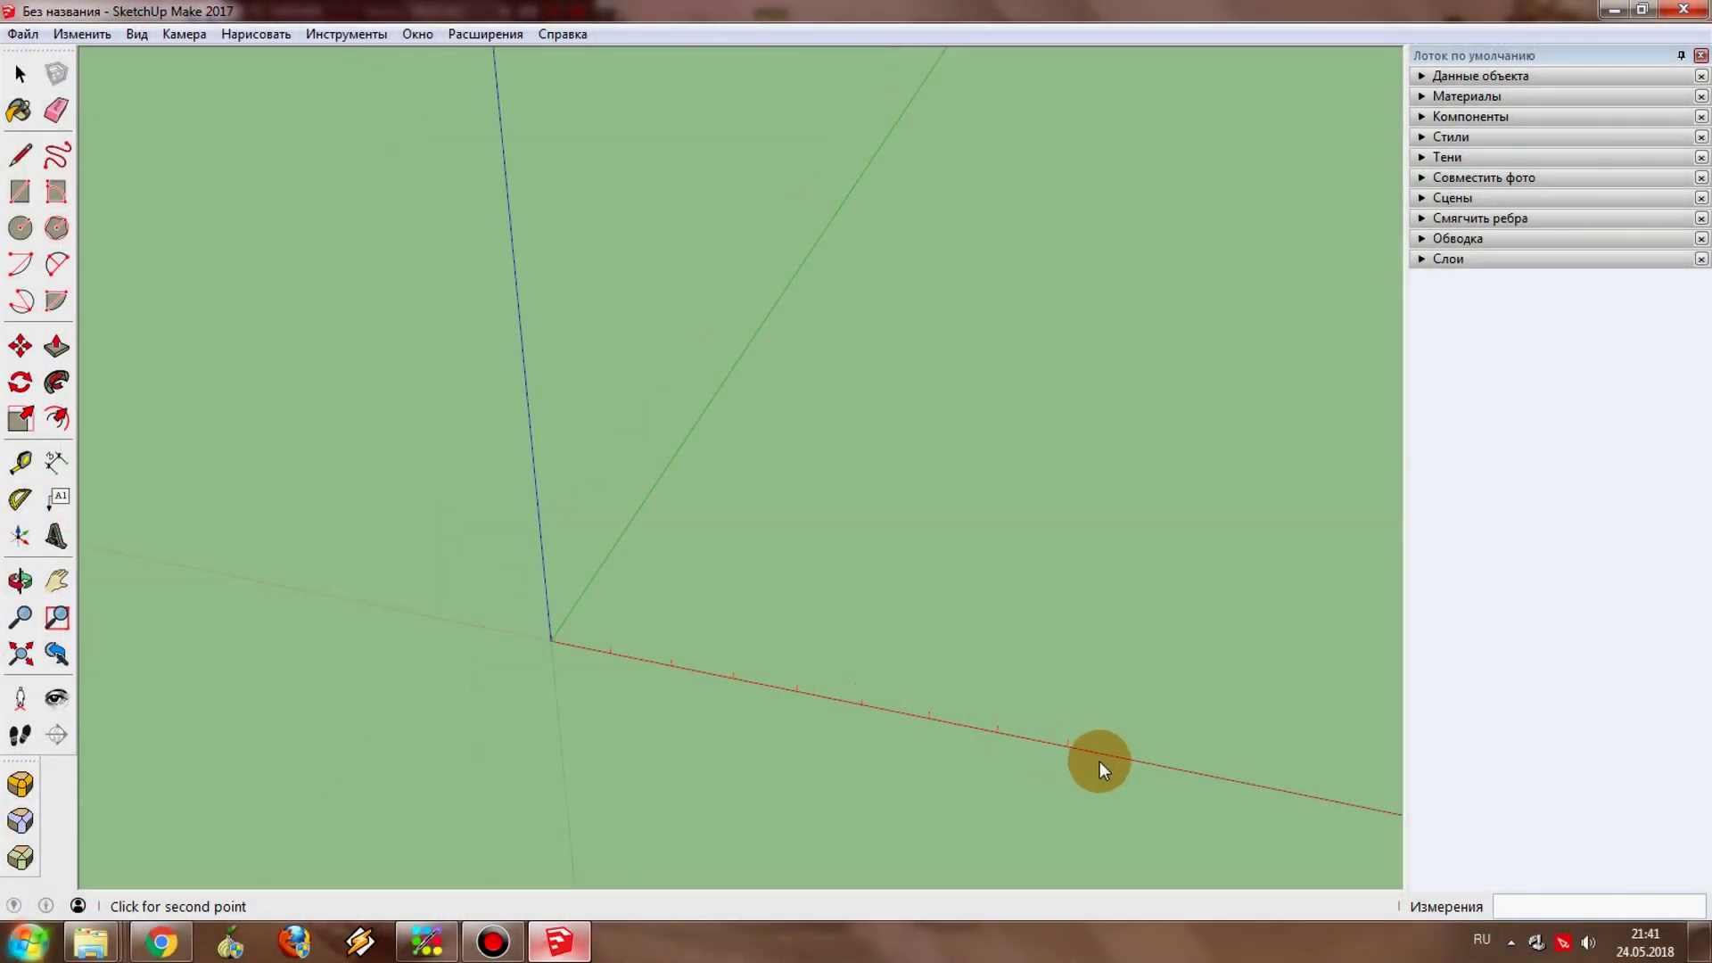
left_click(1145, 762)
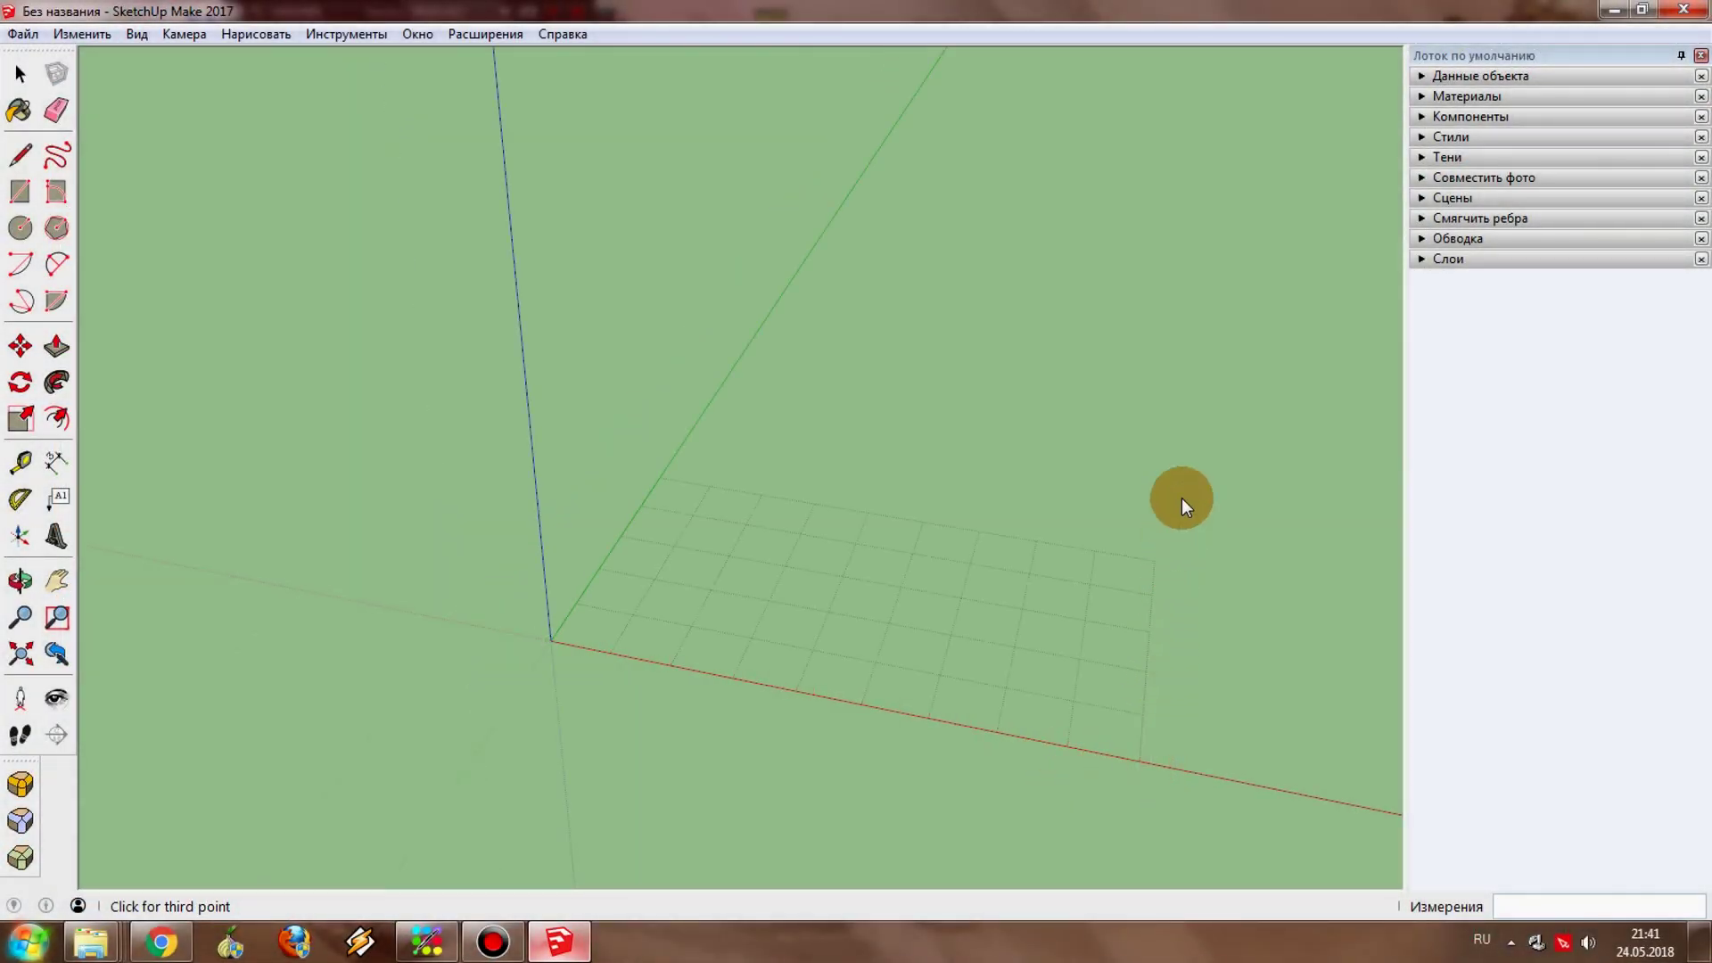
key("space")
middle_click_drag(1135, 592, 517, 520)
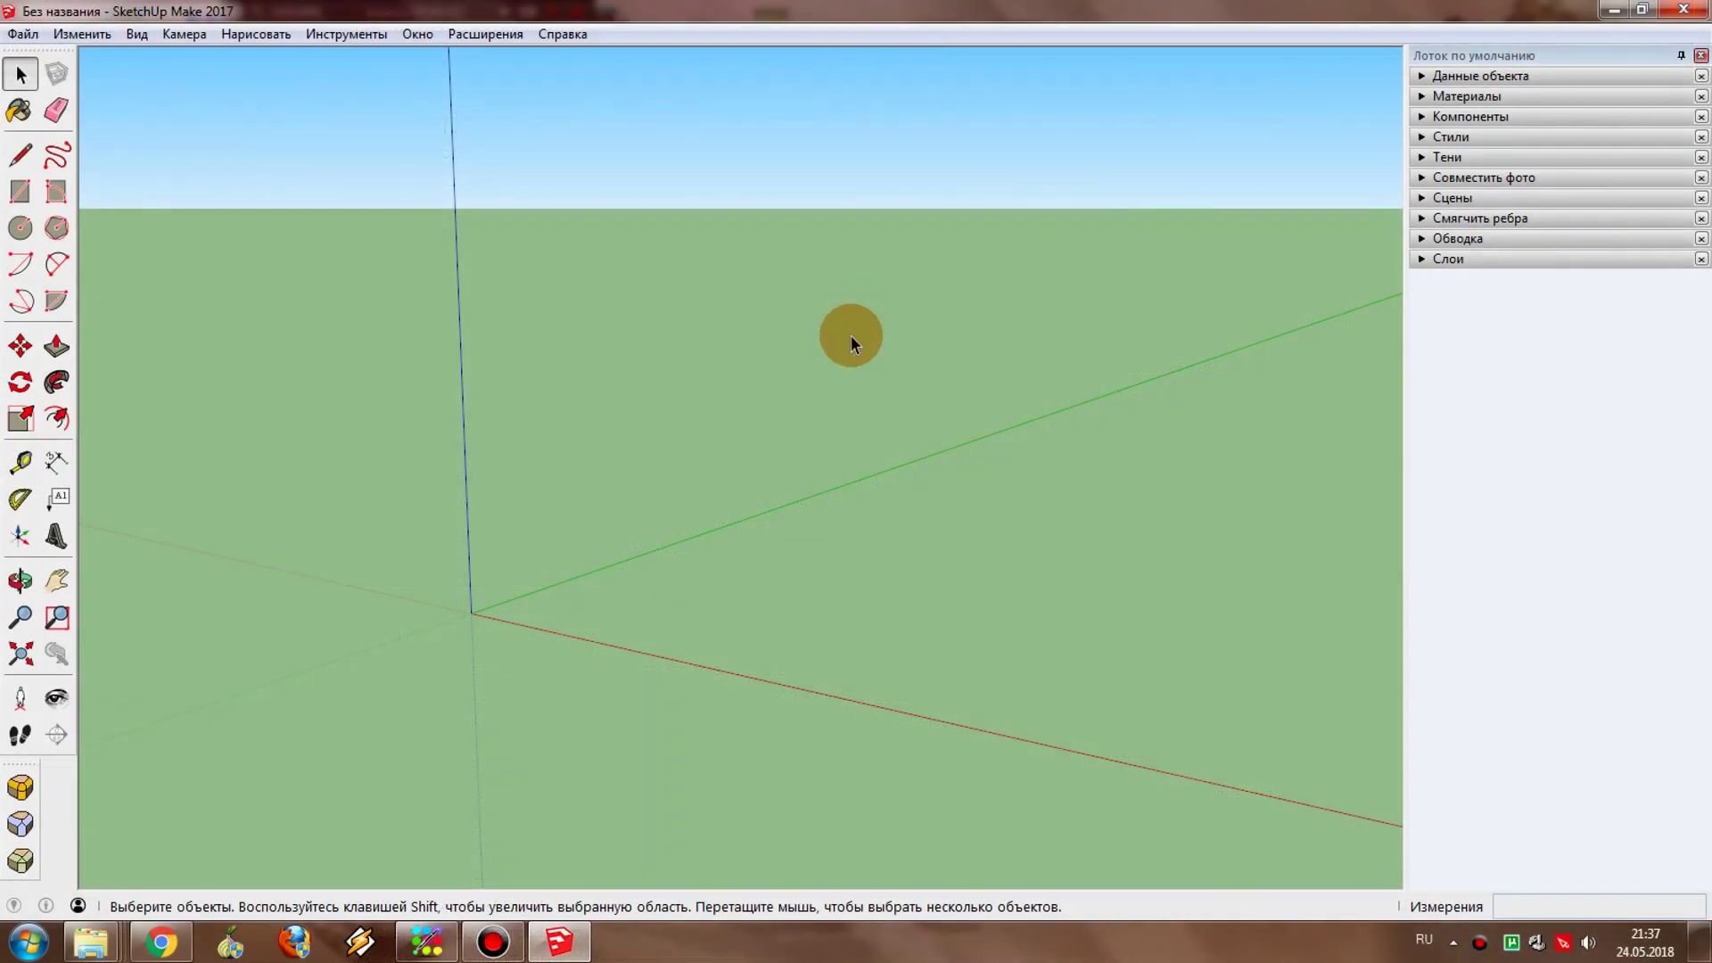
Install su_grid_111.rbz from the Desktop through the Extension Manager, then close the manager
left_click(417, 35)
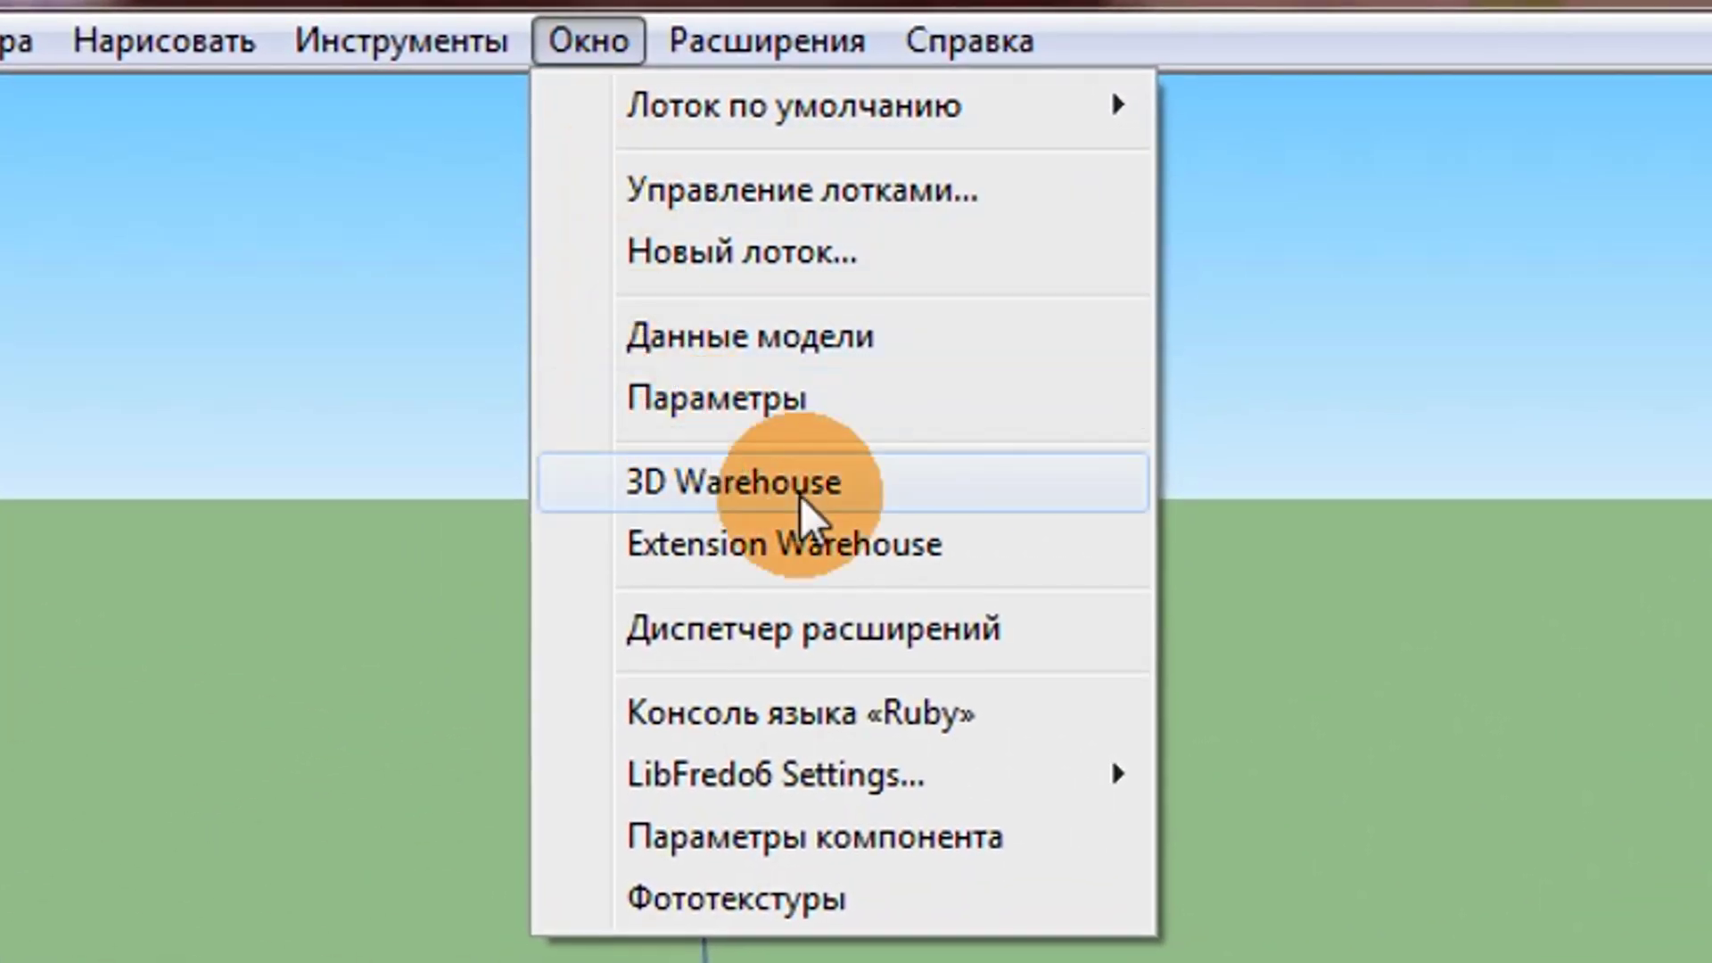
left_click(1079, 619)
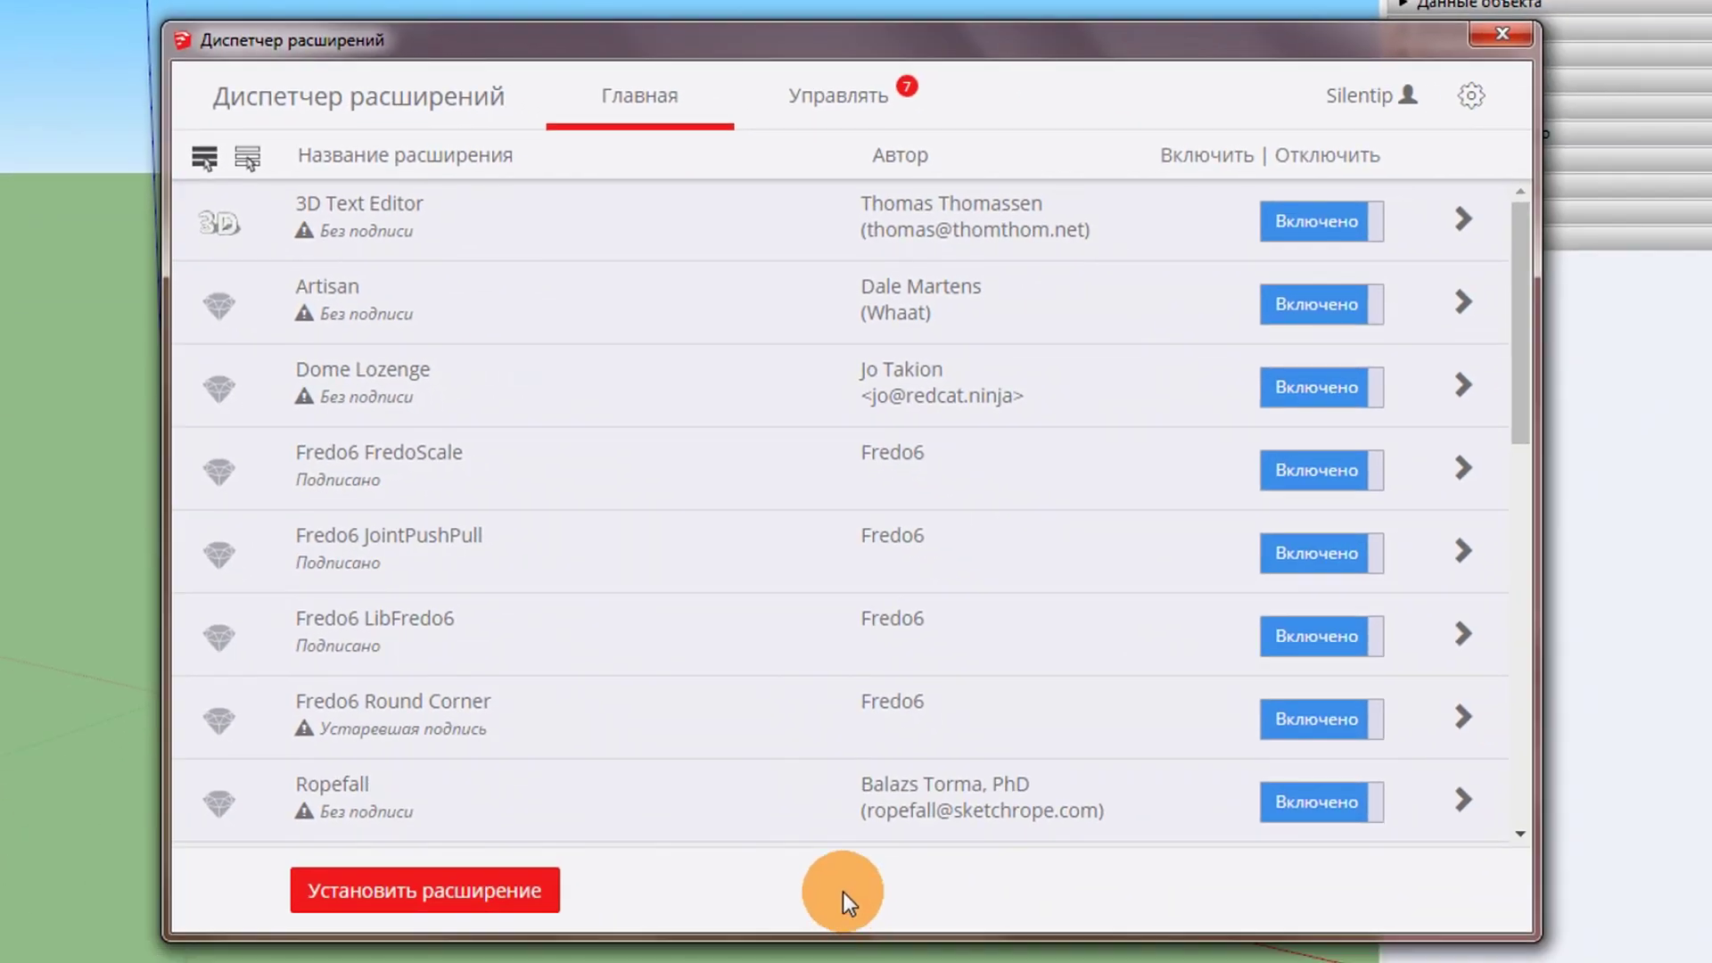
left_click(509, 896)
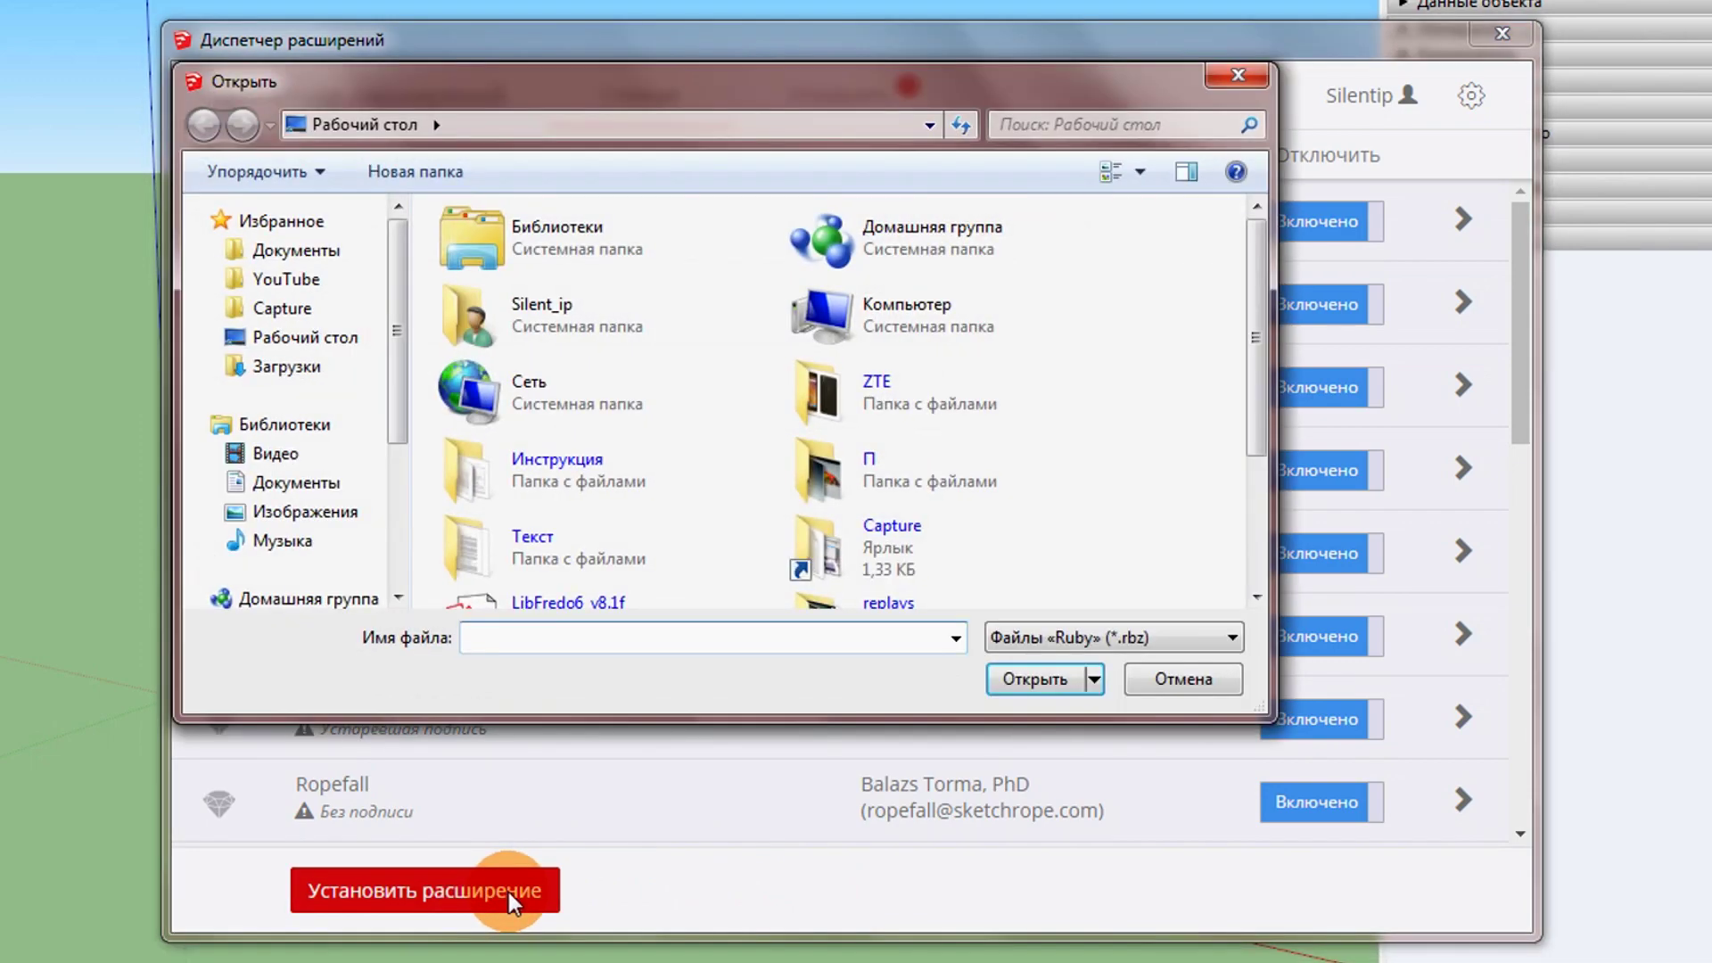
left_click_drag(1265, 398, 1298, 538)
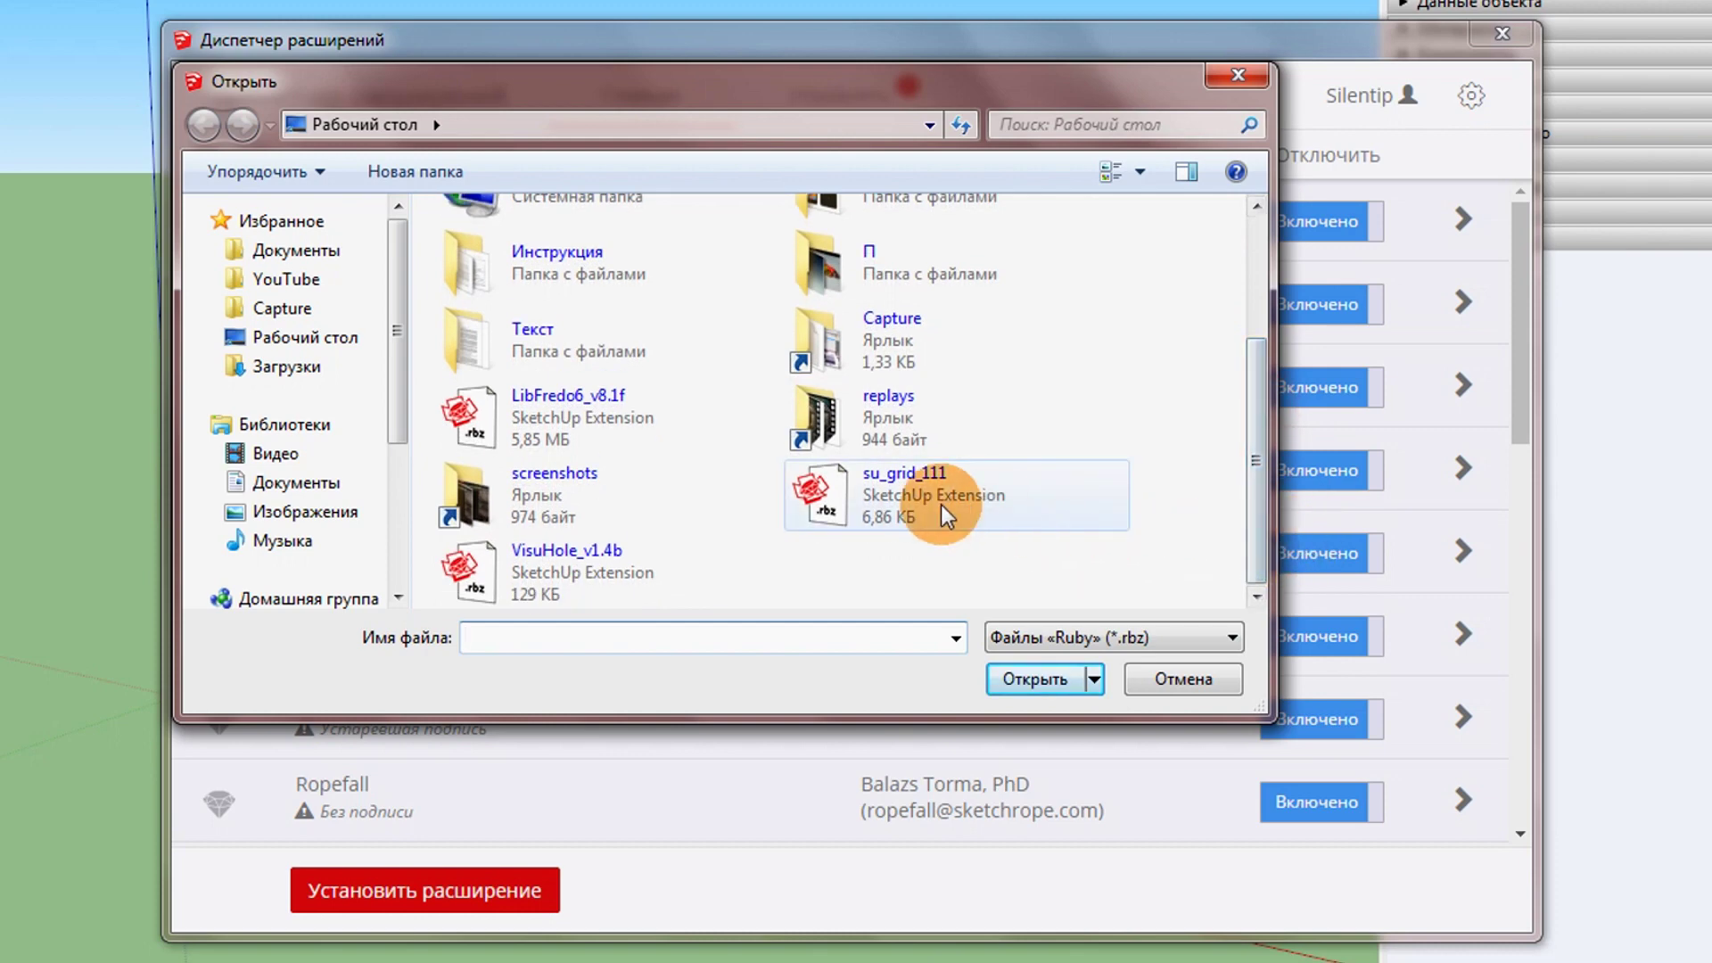
left_click(918, 503)
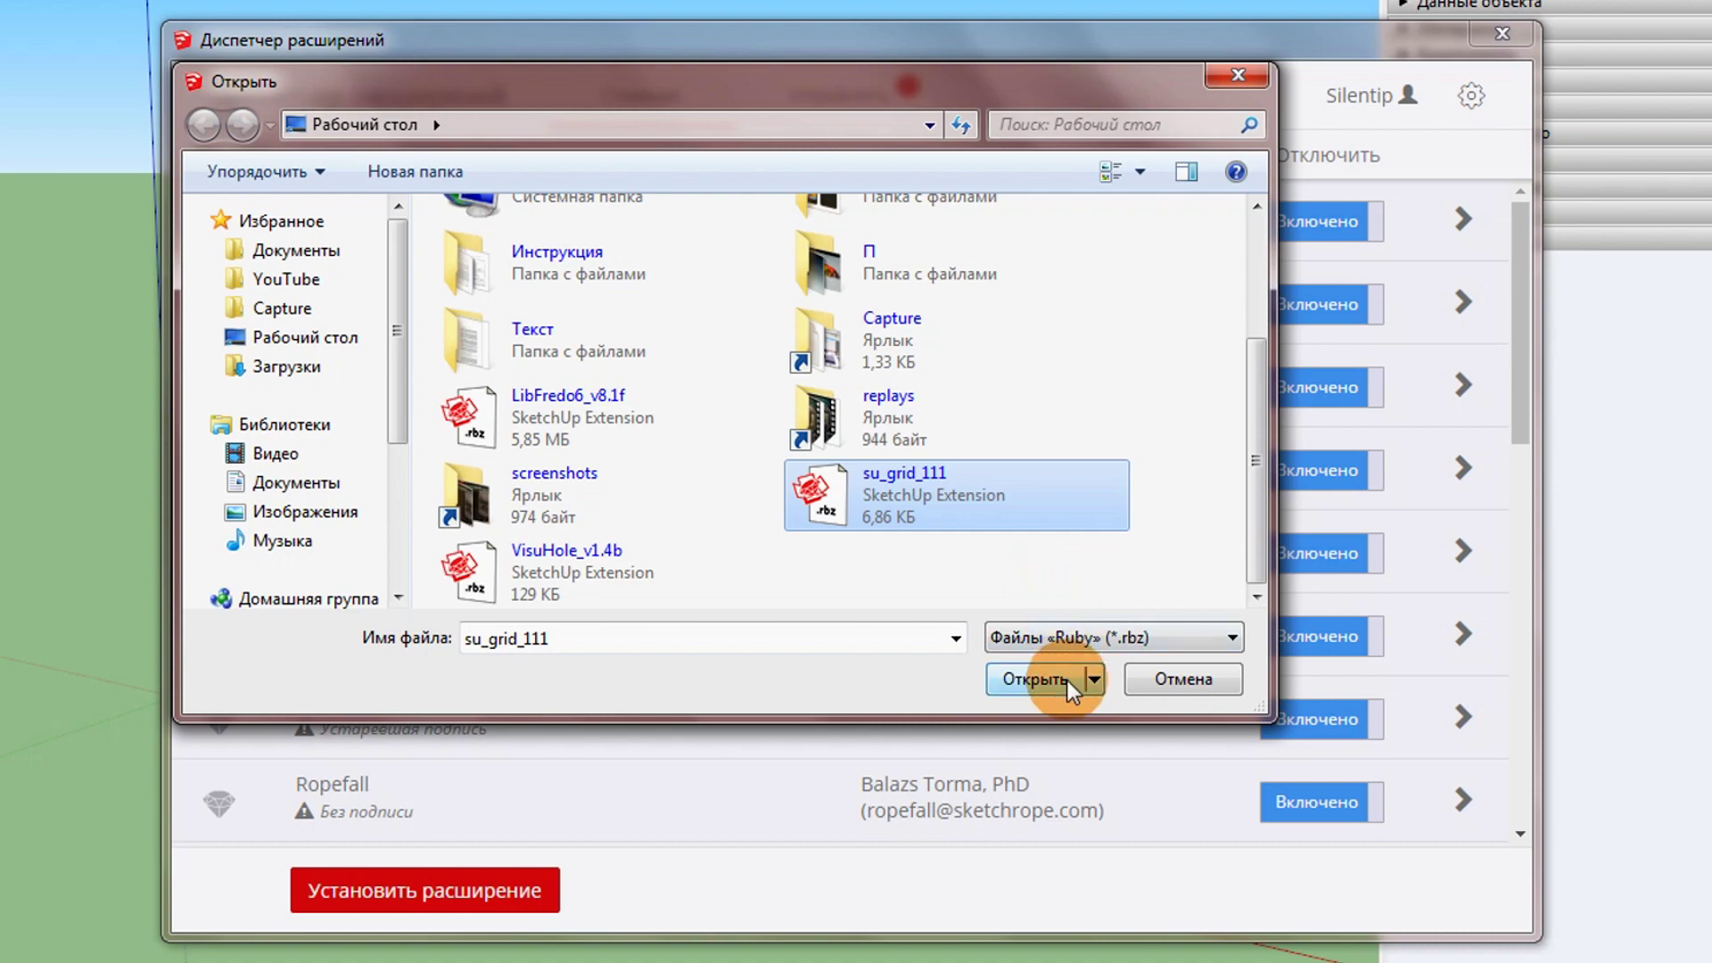
left_click(1069, 683)
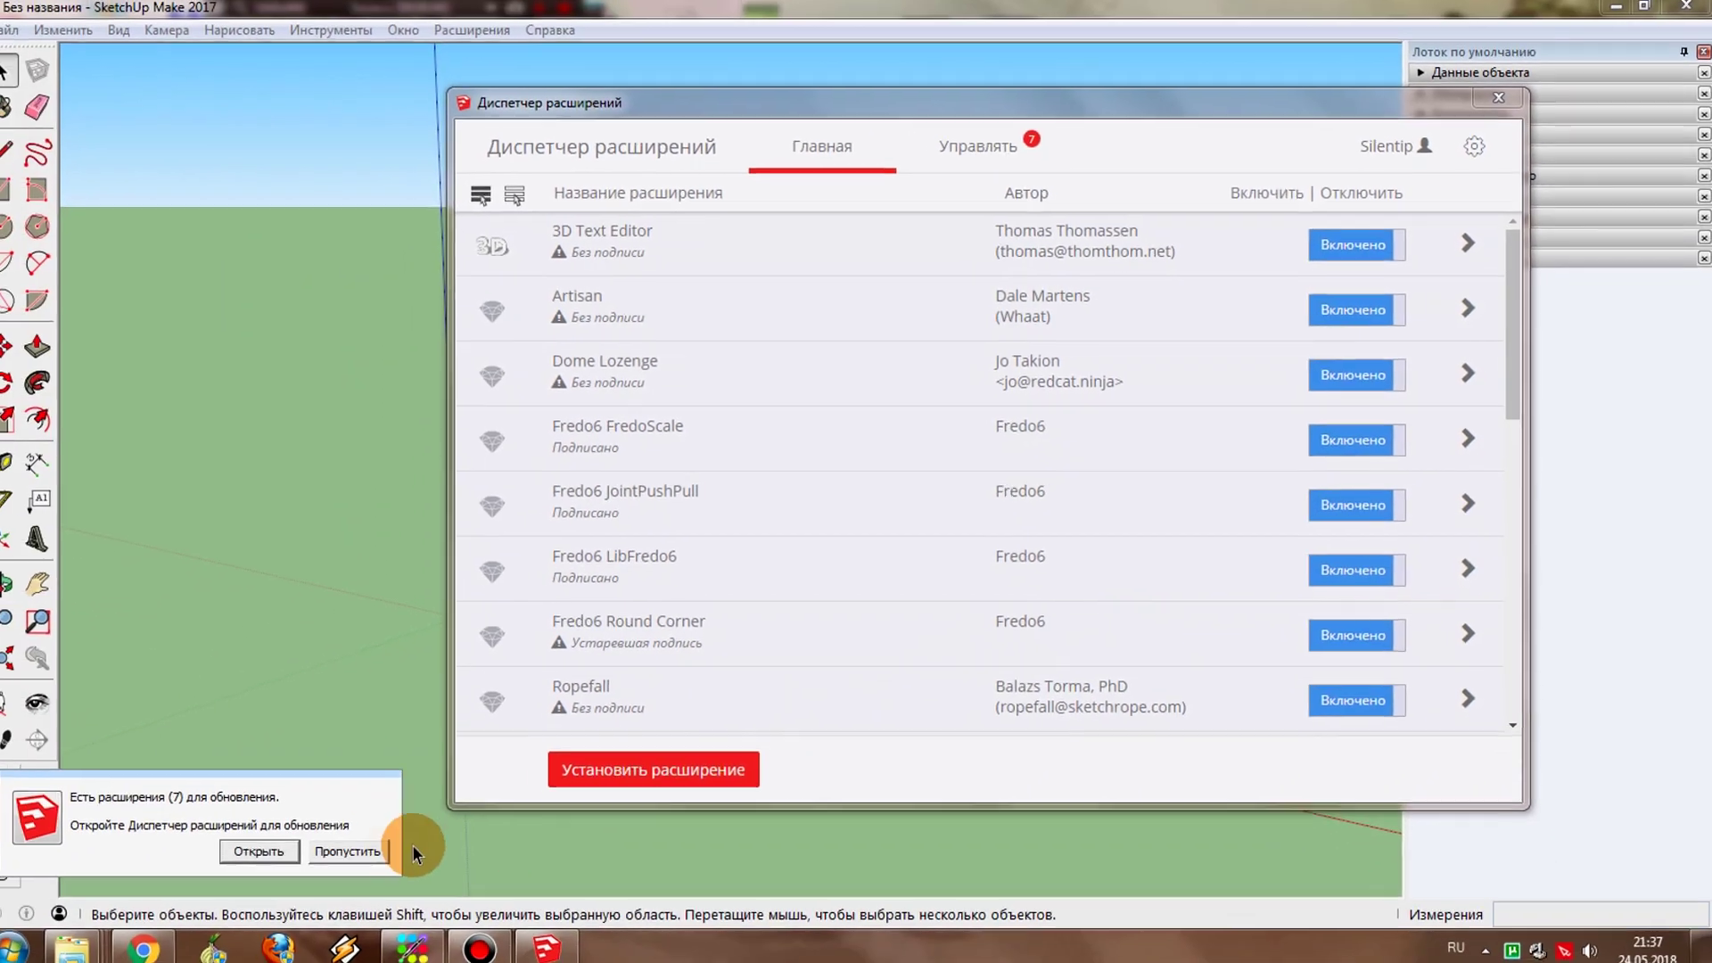
left_click(392, 845)
left_click(1505, 105)
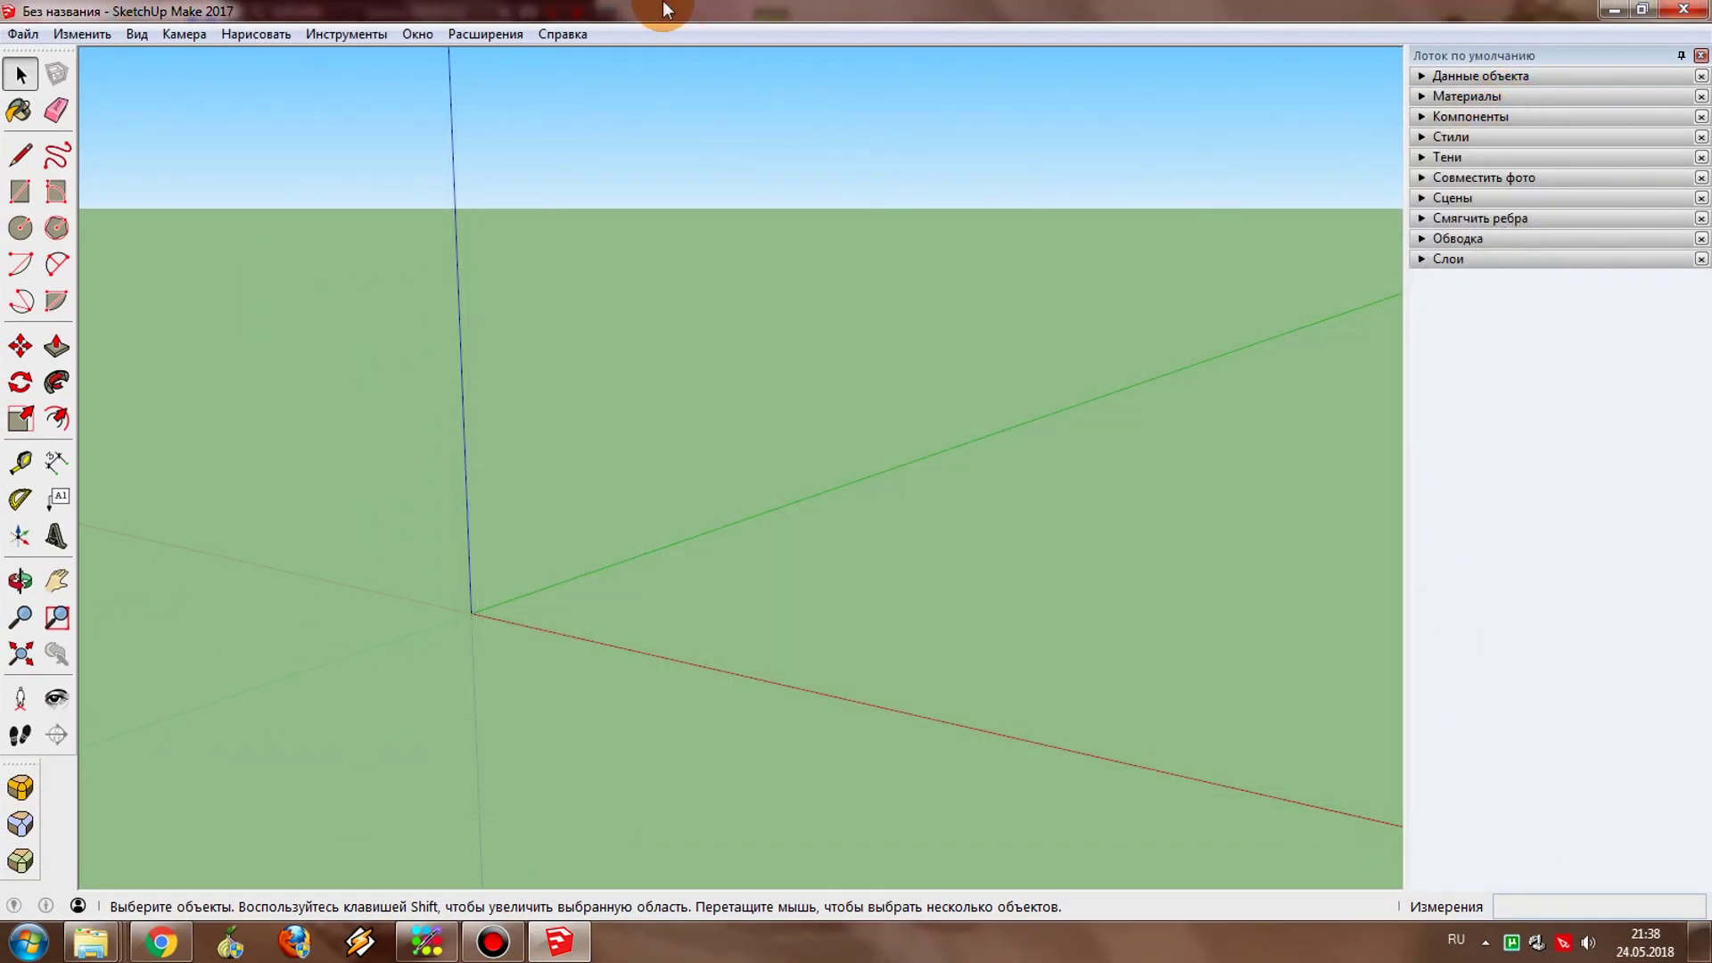
left_click(411, 34)
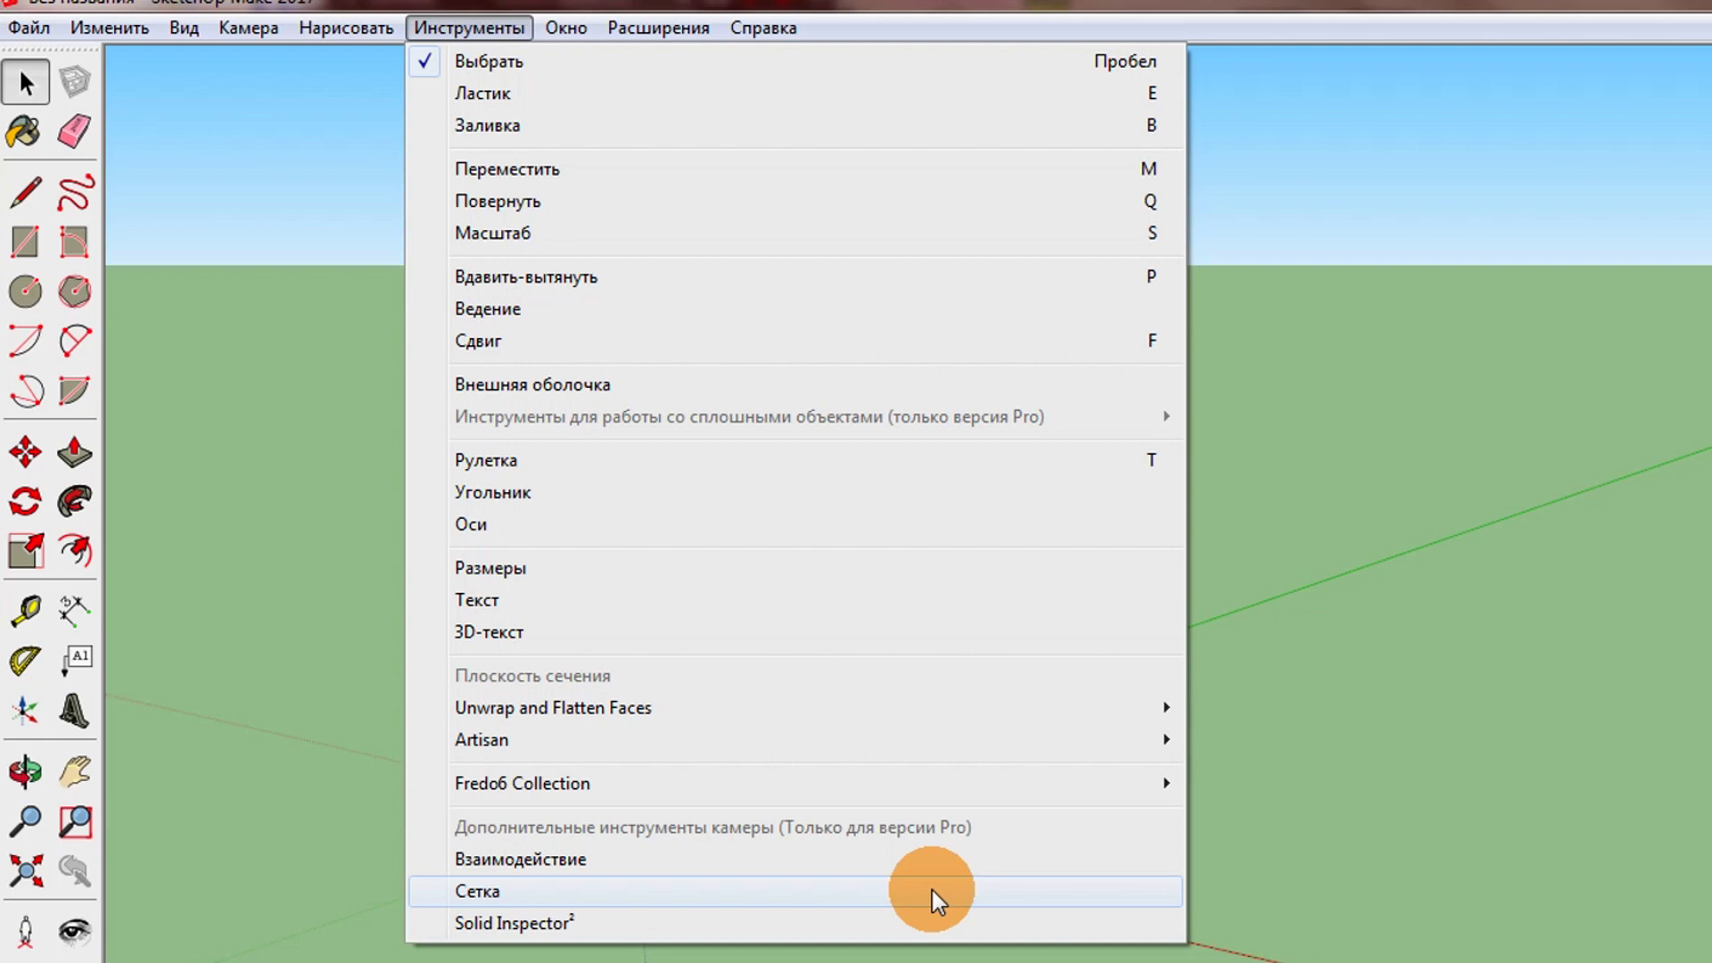
Activate the newly installed Сетка (Grid) tool for a 100,0cm-spaced grid
left_click(933, 891)
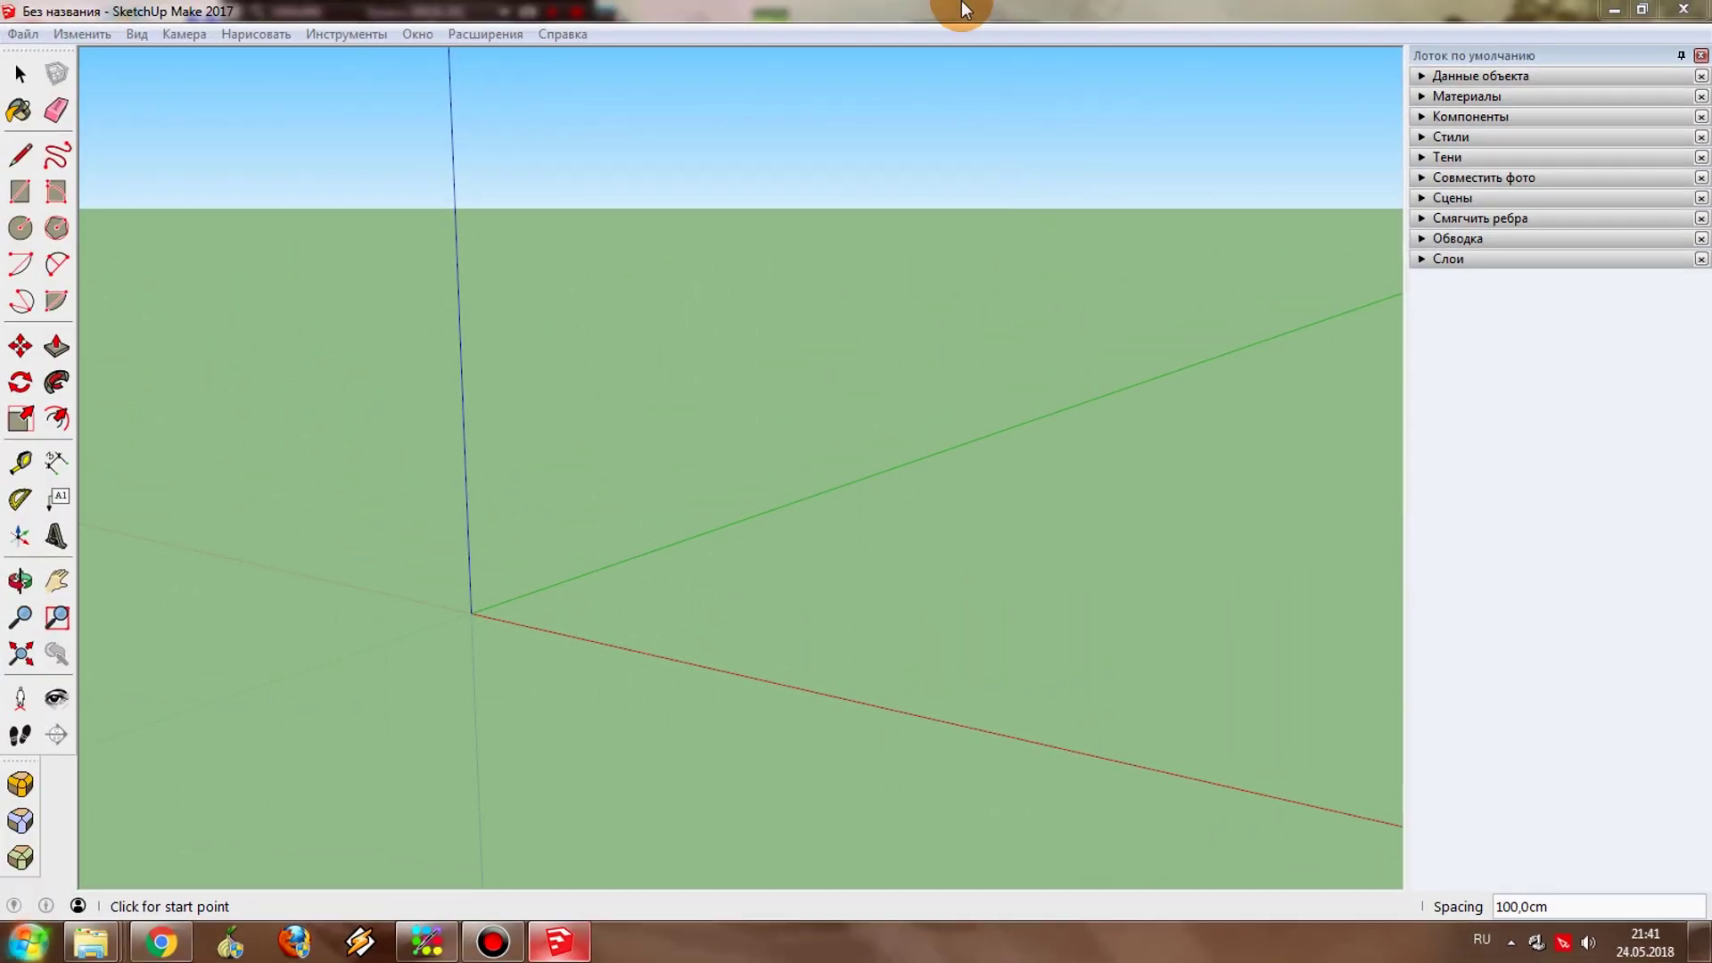
Draw a ground grid from the origin along the red axis, finishing toward the green axis
left_click(961, 4)
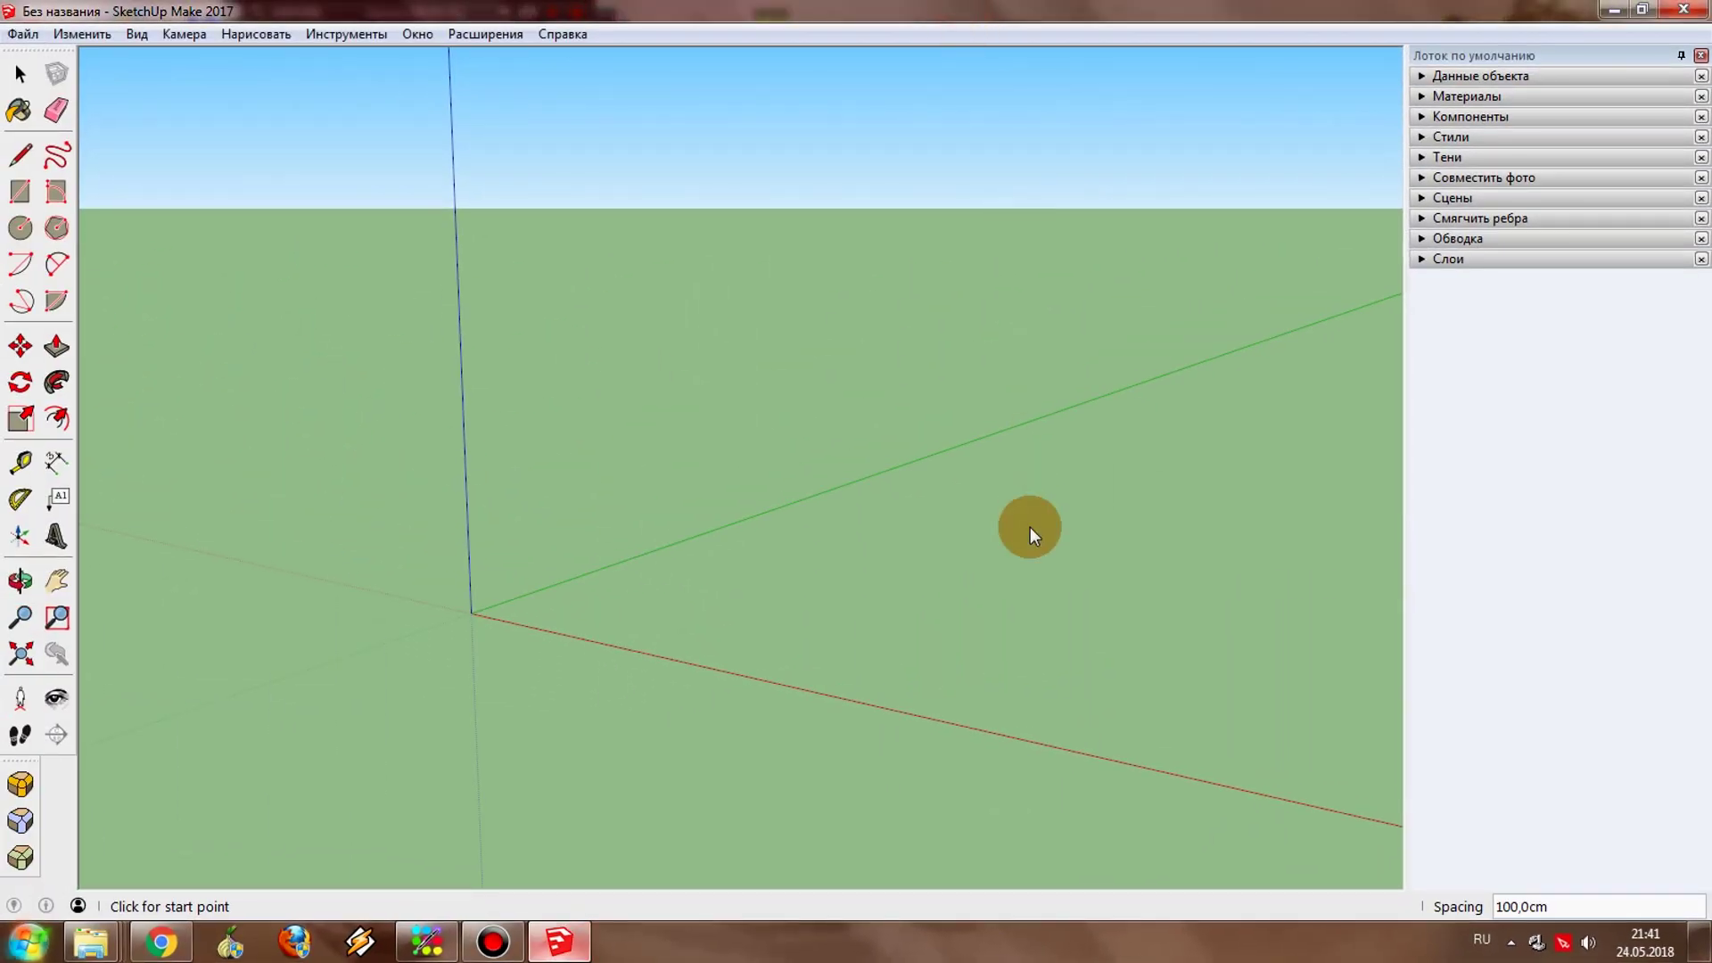
middle_click_drag(1030, 526, 366, 599)
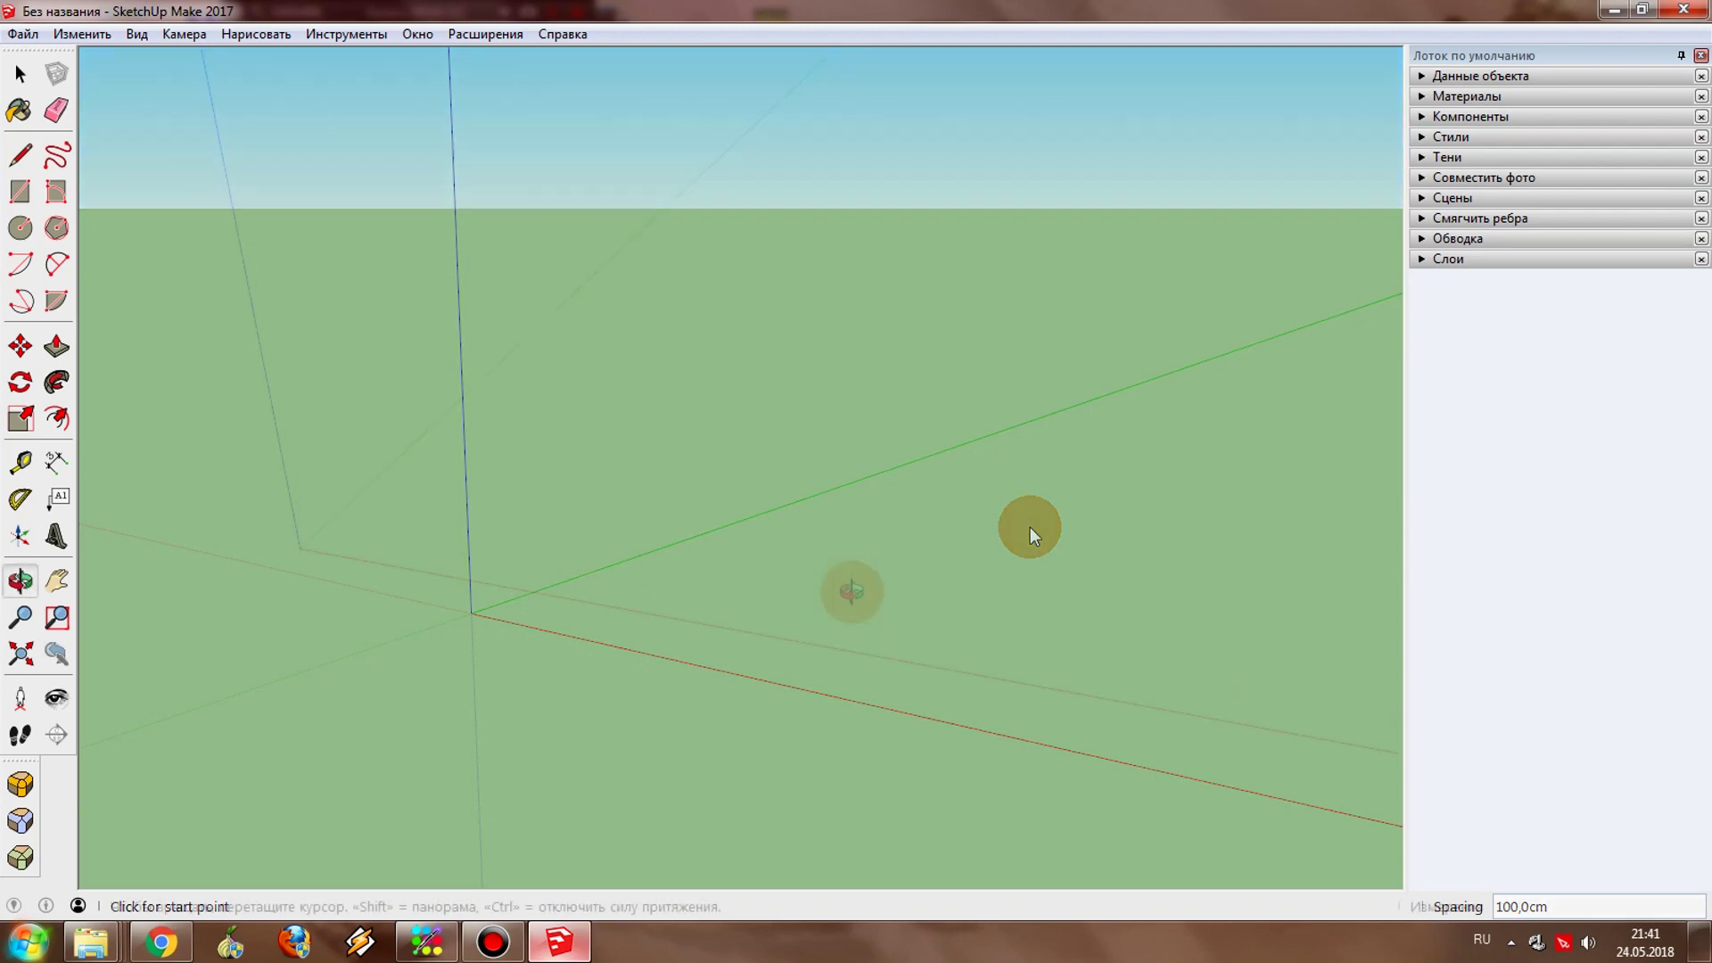
left_click(299, 585)
scroll(1061, 758, "down", 3)
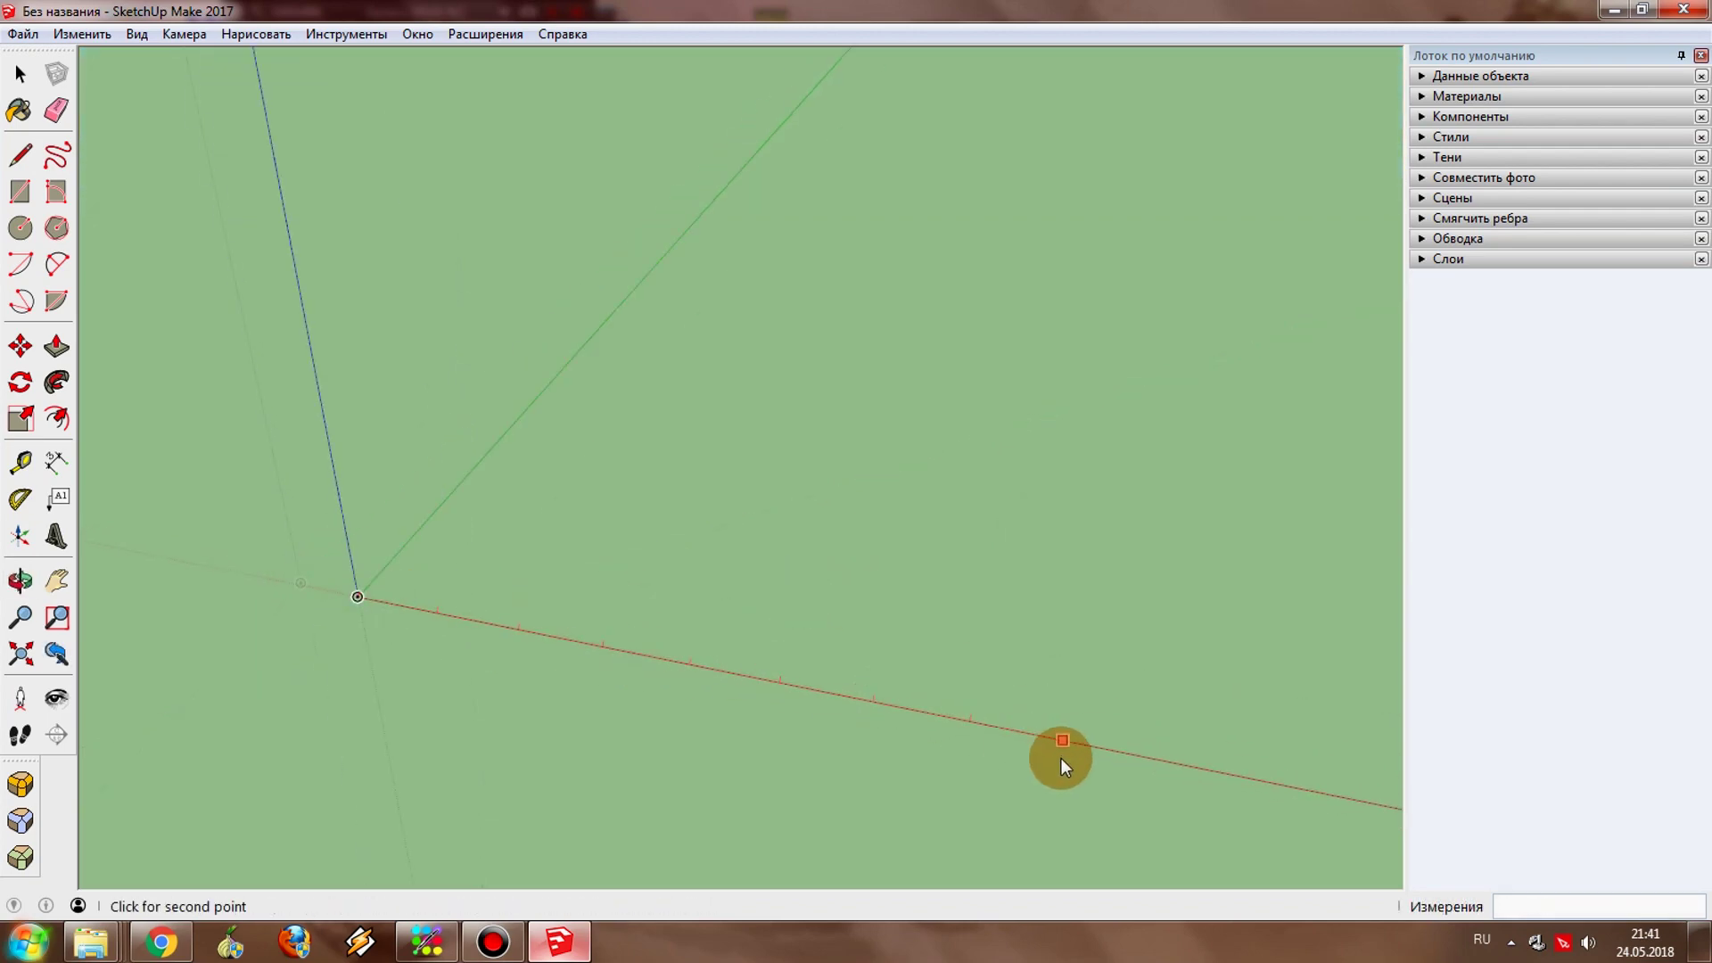
left_click(1147, 762)
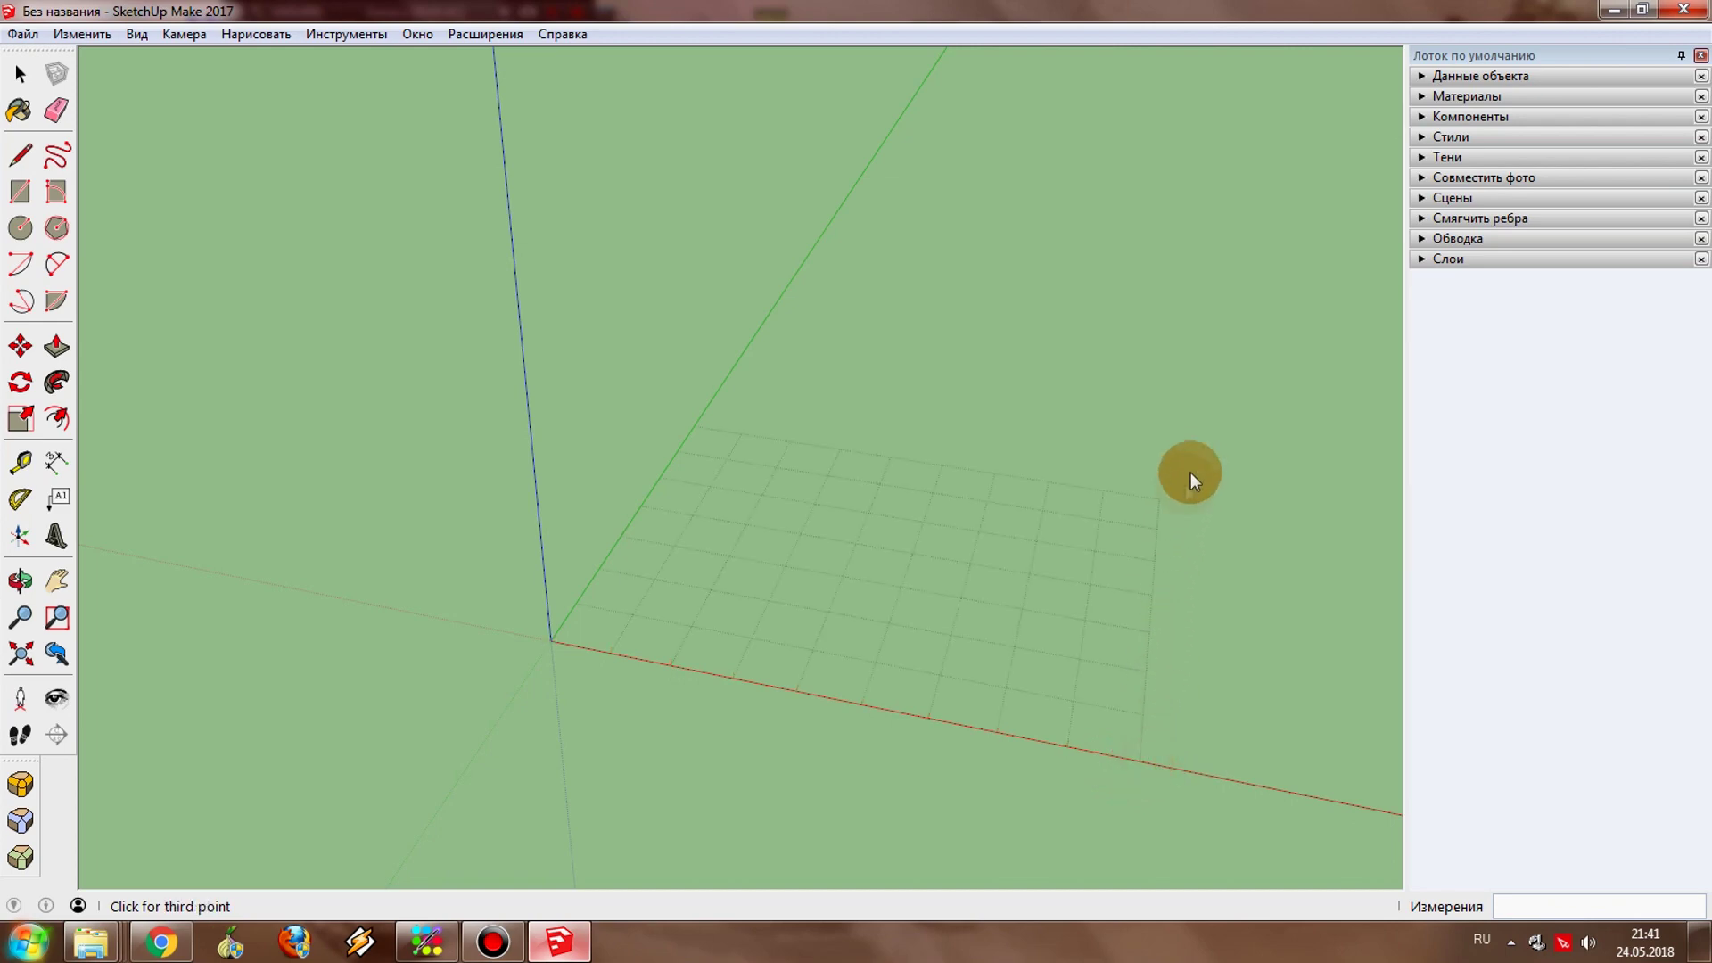
middle_click_drag(1209, 389, 630, 596)
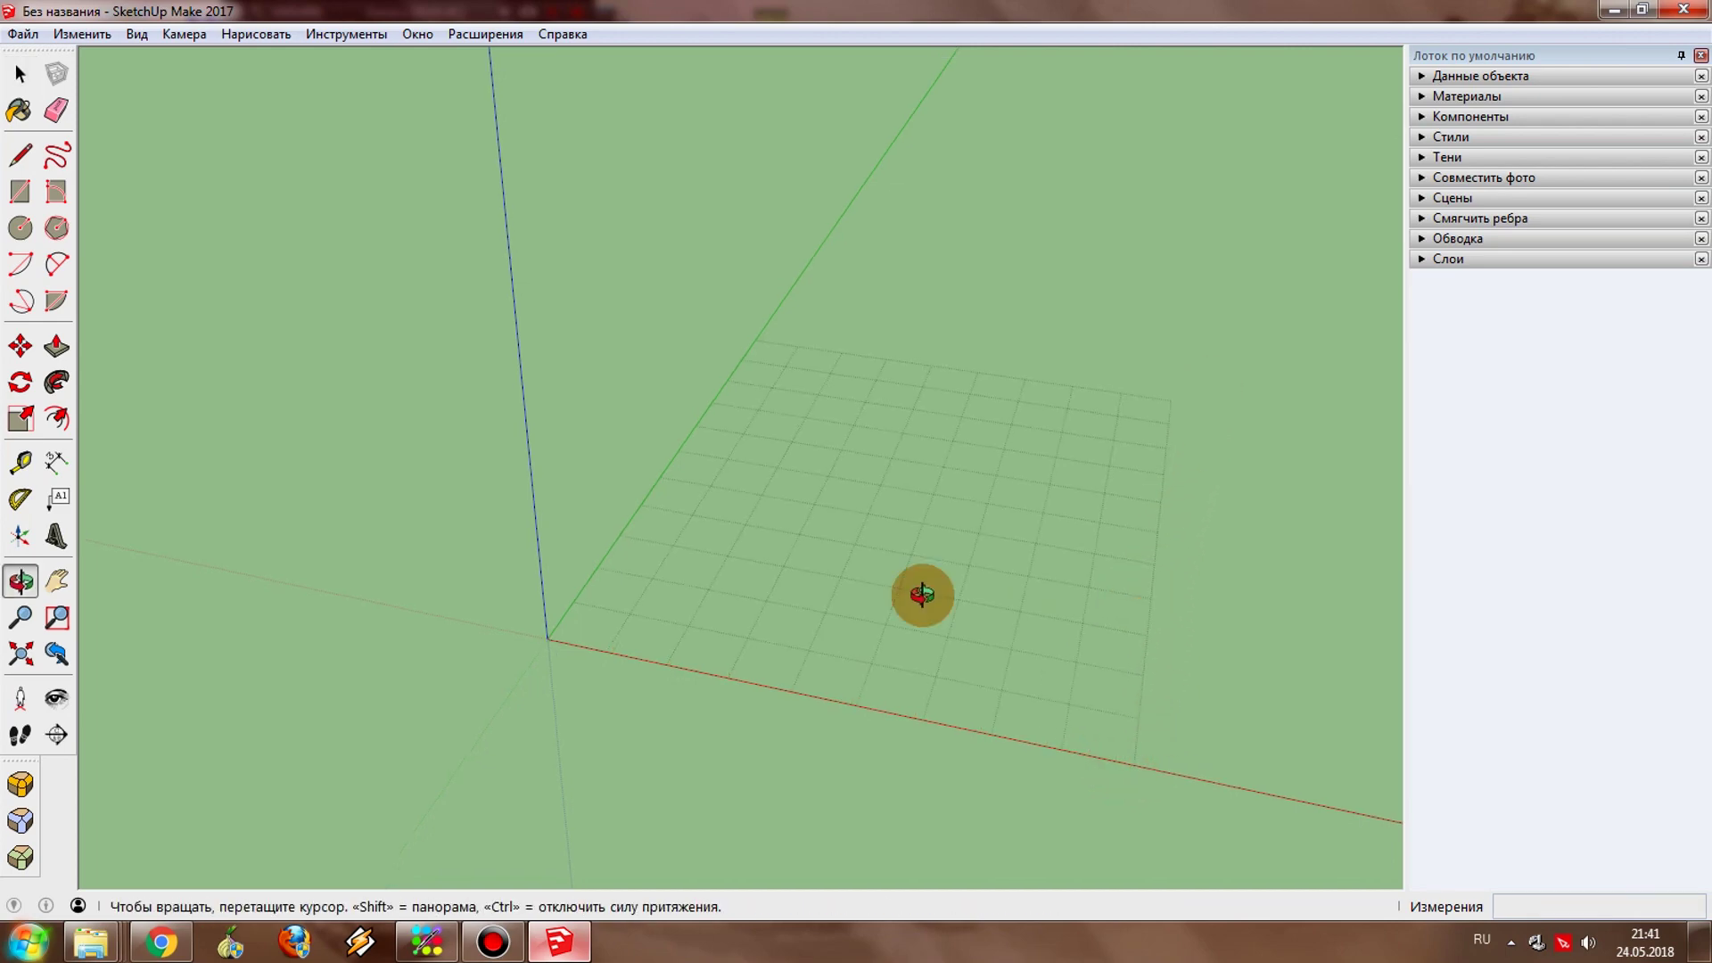
key("space")
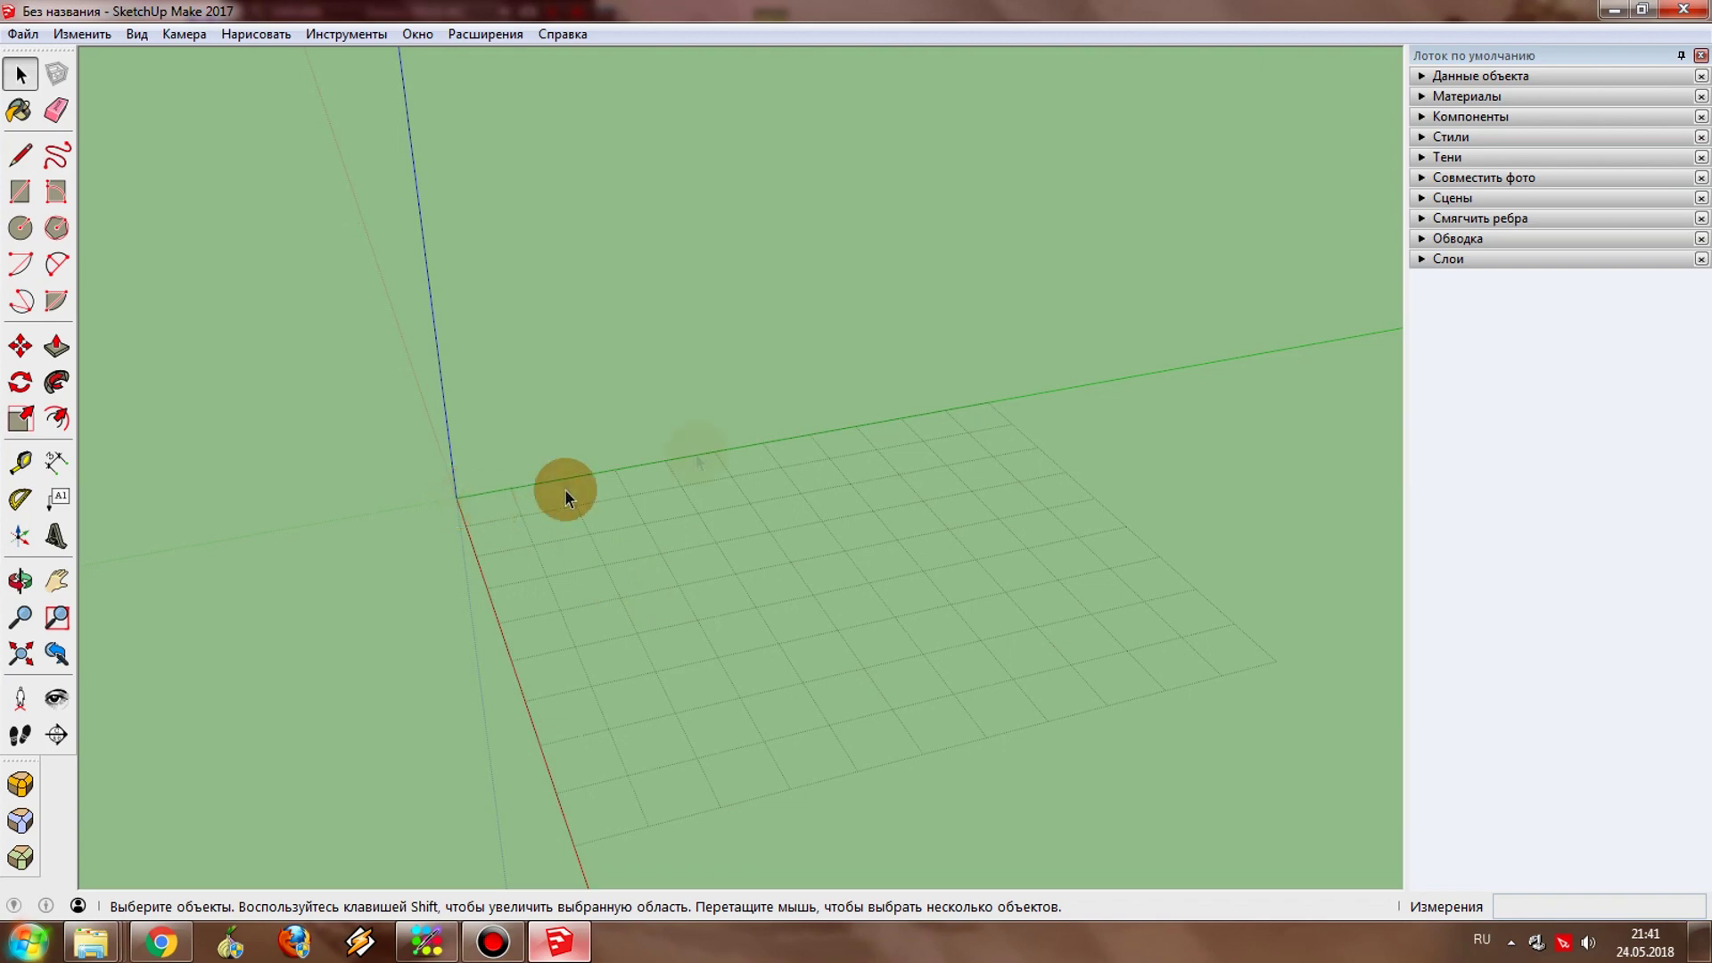
left_click(360, 34)
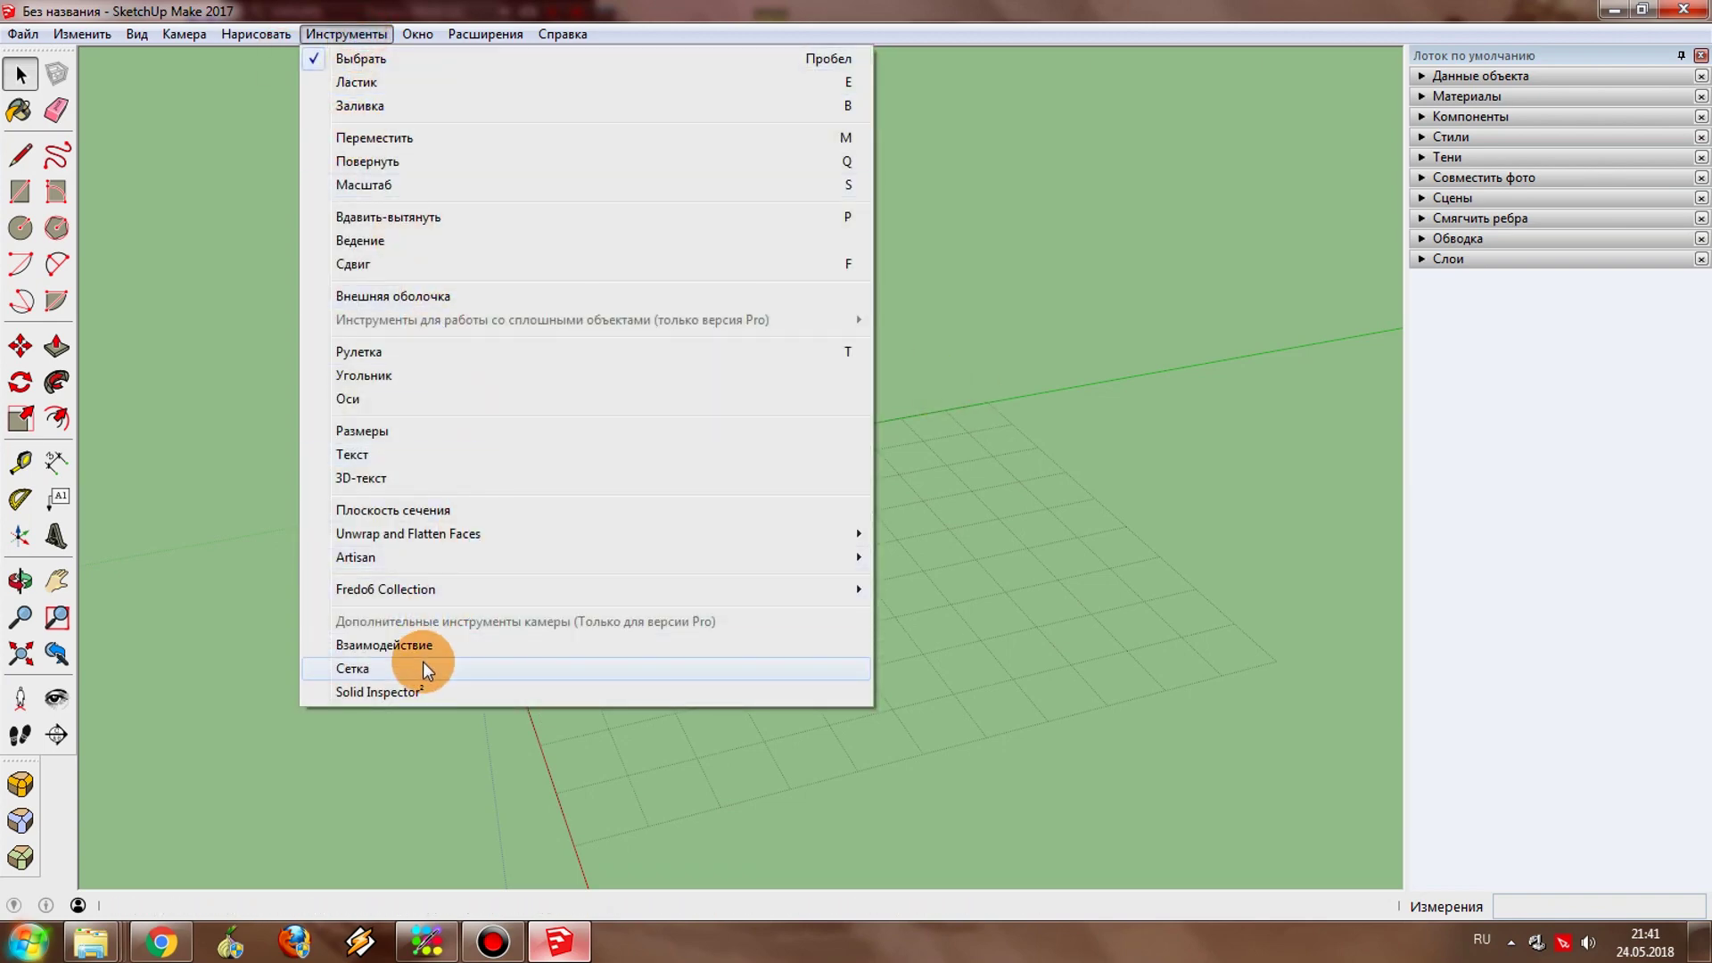
left_click(422, 662)
Raise a vertical grid wall from the origin along the green axis up the blue axis
middle_click_drag(431, 660, 864, 449)
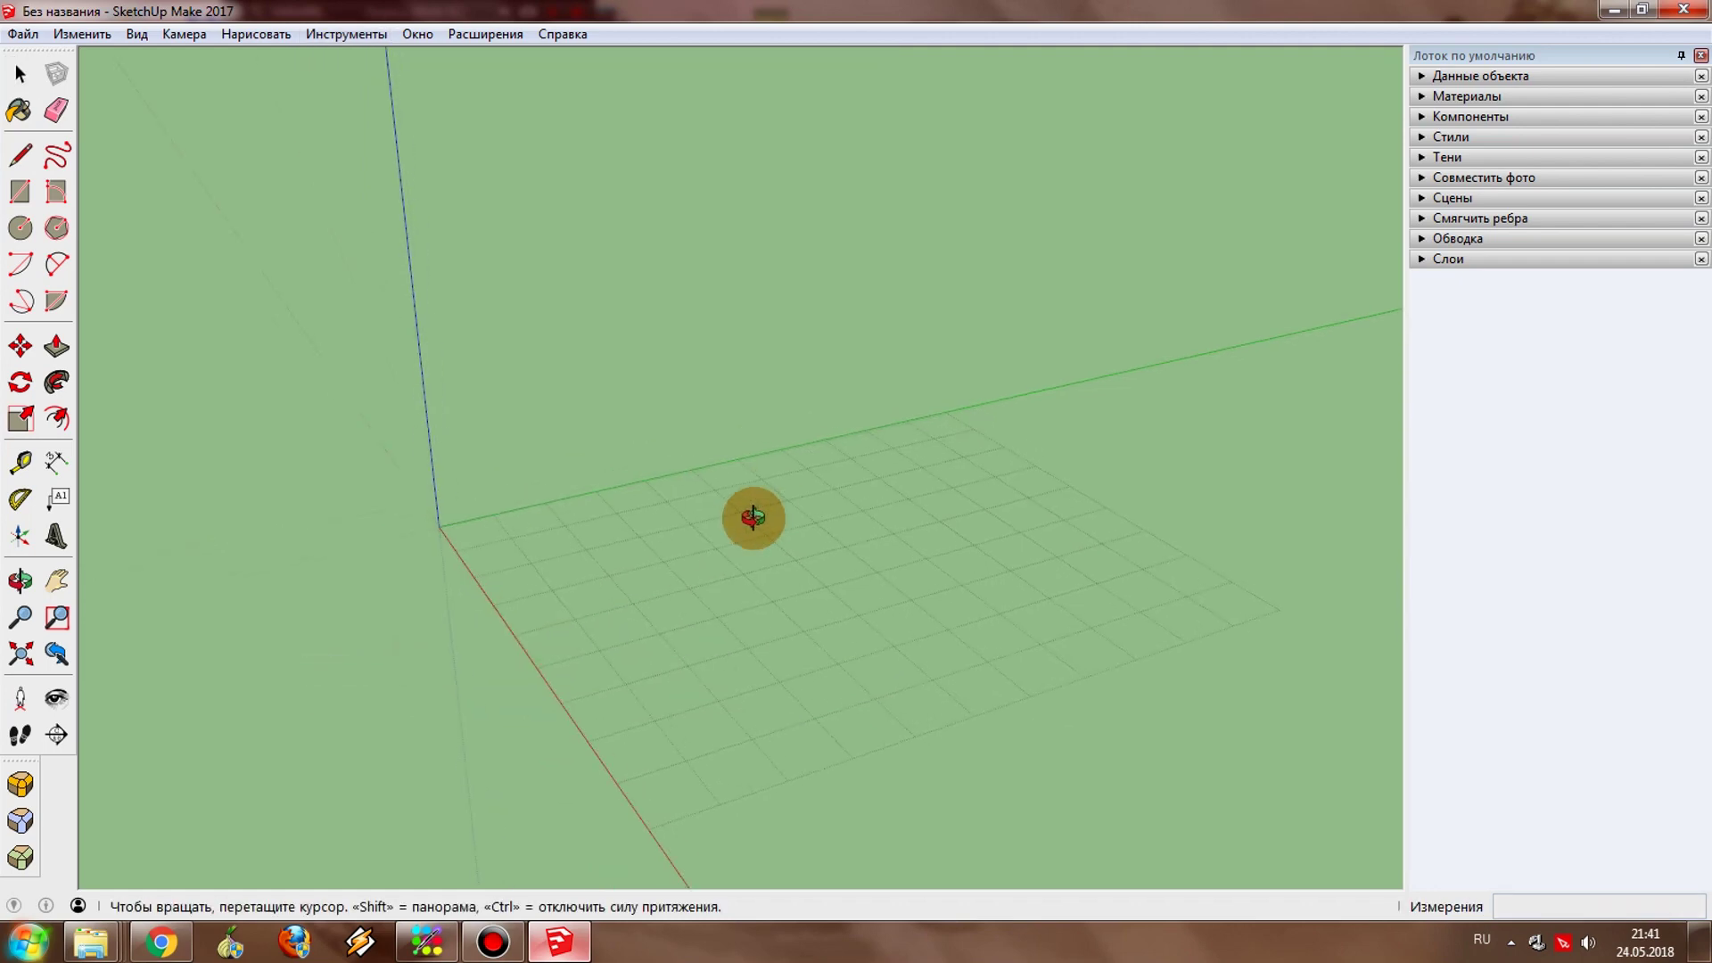
left_click(927, 427)
left_click(433, 539)
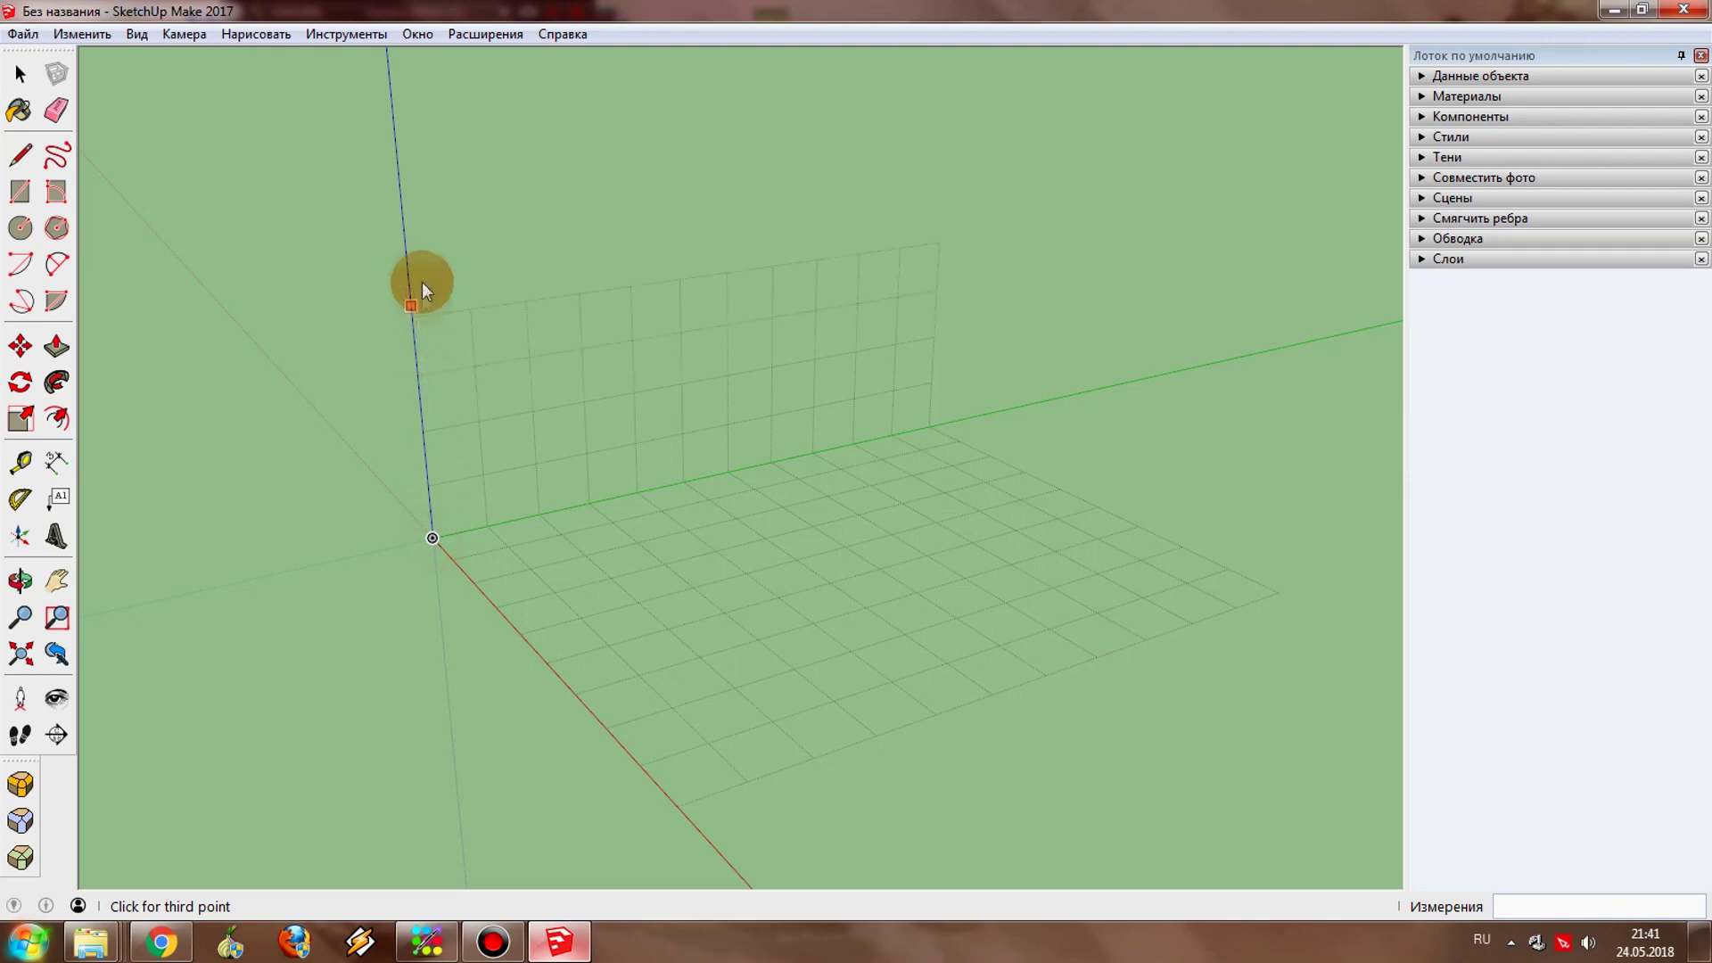
left_click(406, 158)
middle_click_drag(523, 485, 863, 530)
Add a second vertical grid wall along the red axis to form a corner with the floor grid
left_click(346, 34)
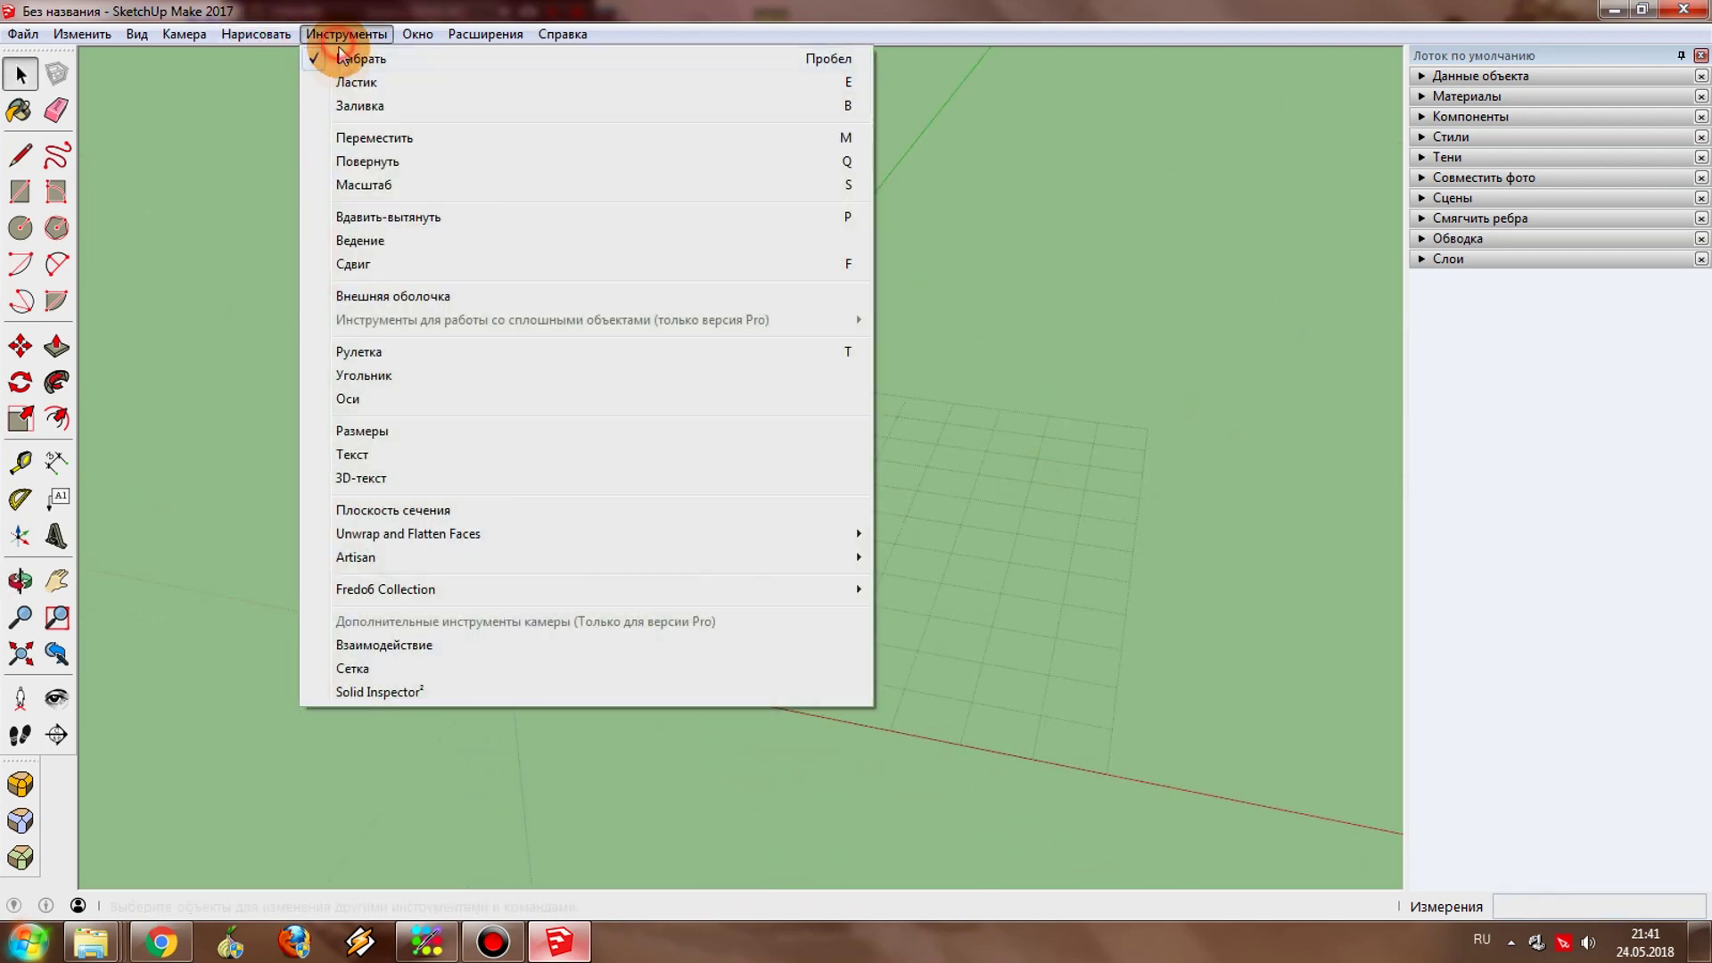
left_click(339, 660)
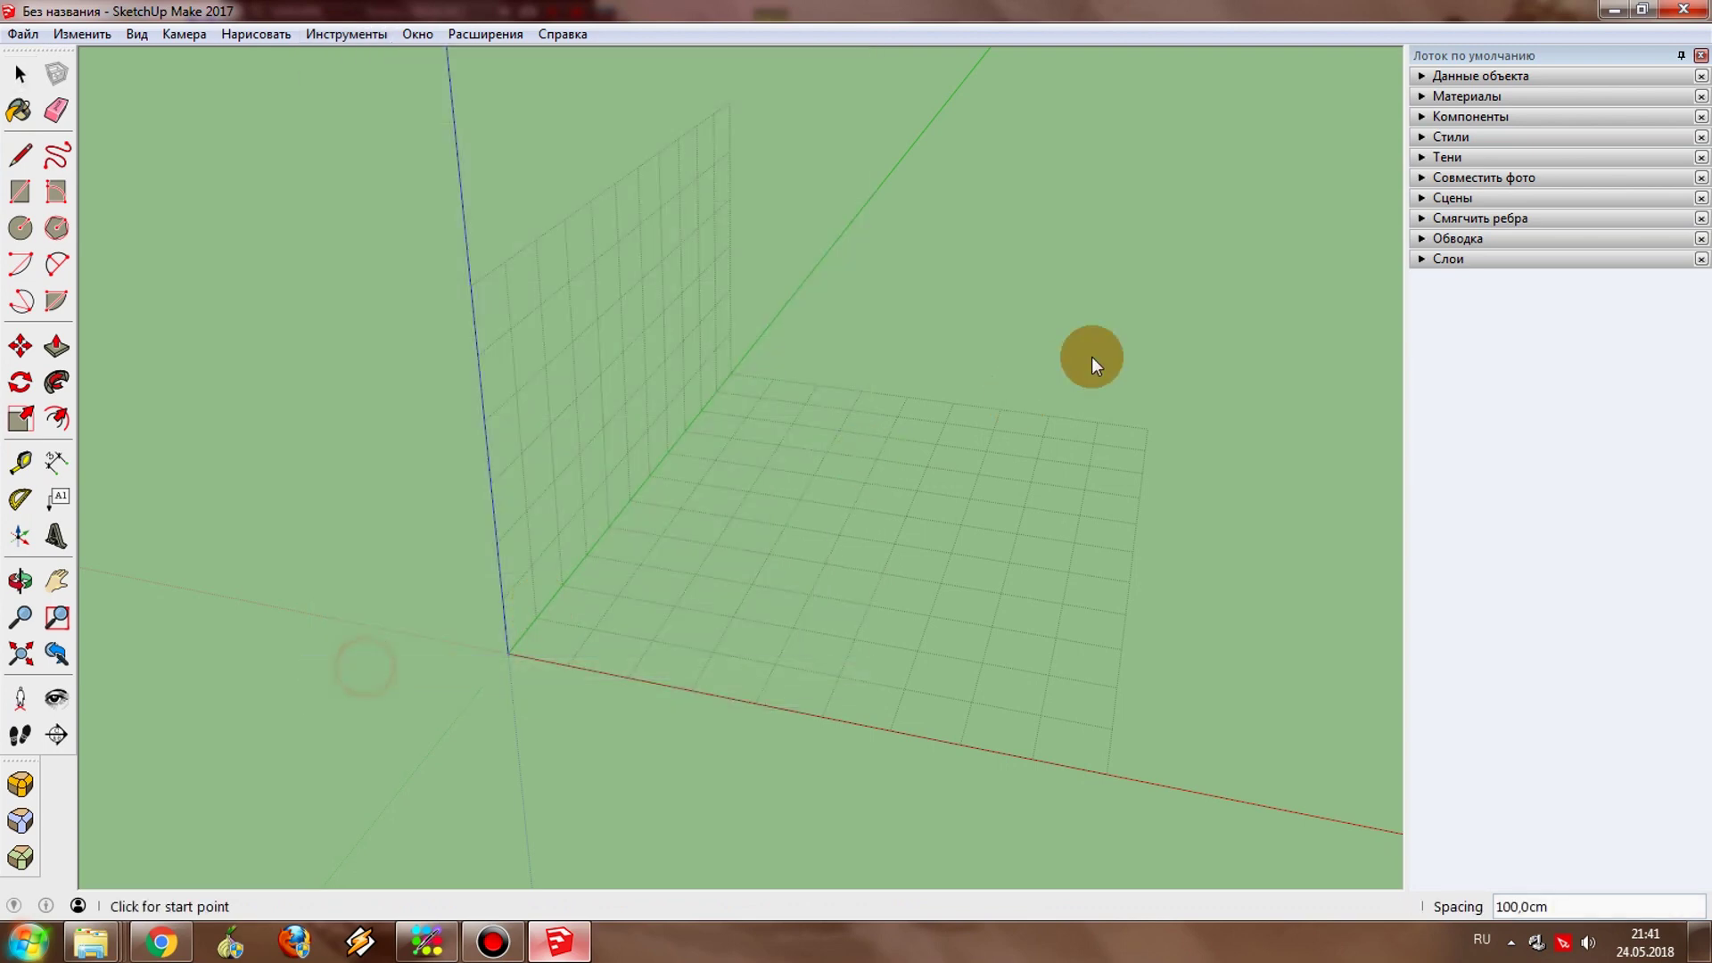
left_click(1145, 427)
left_click(732, 372)
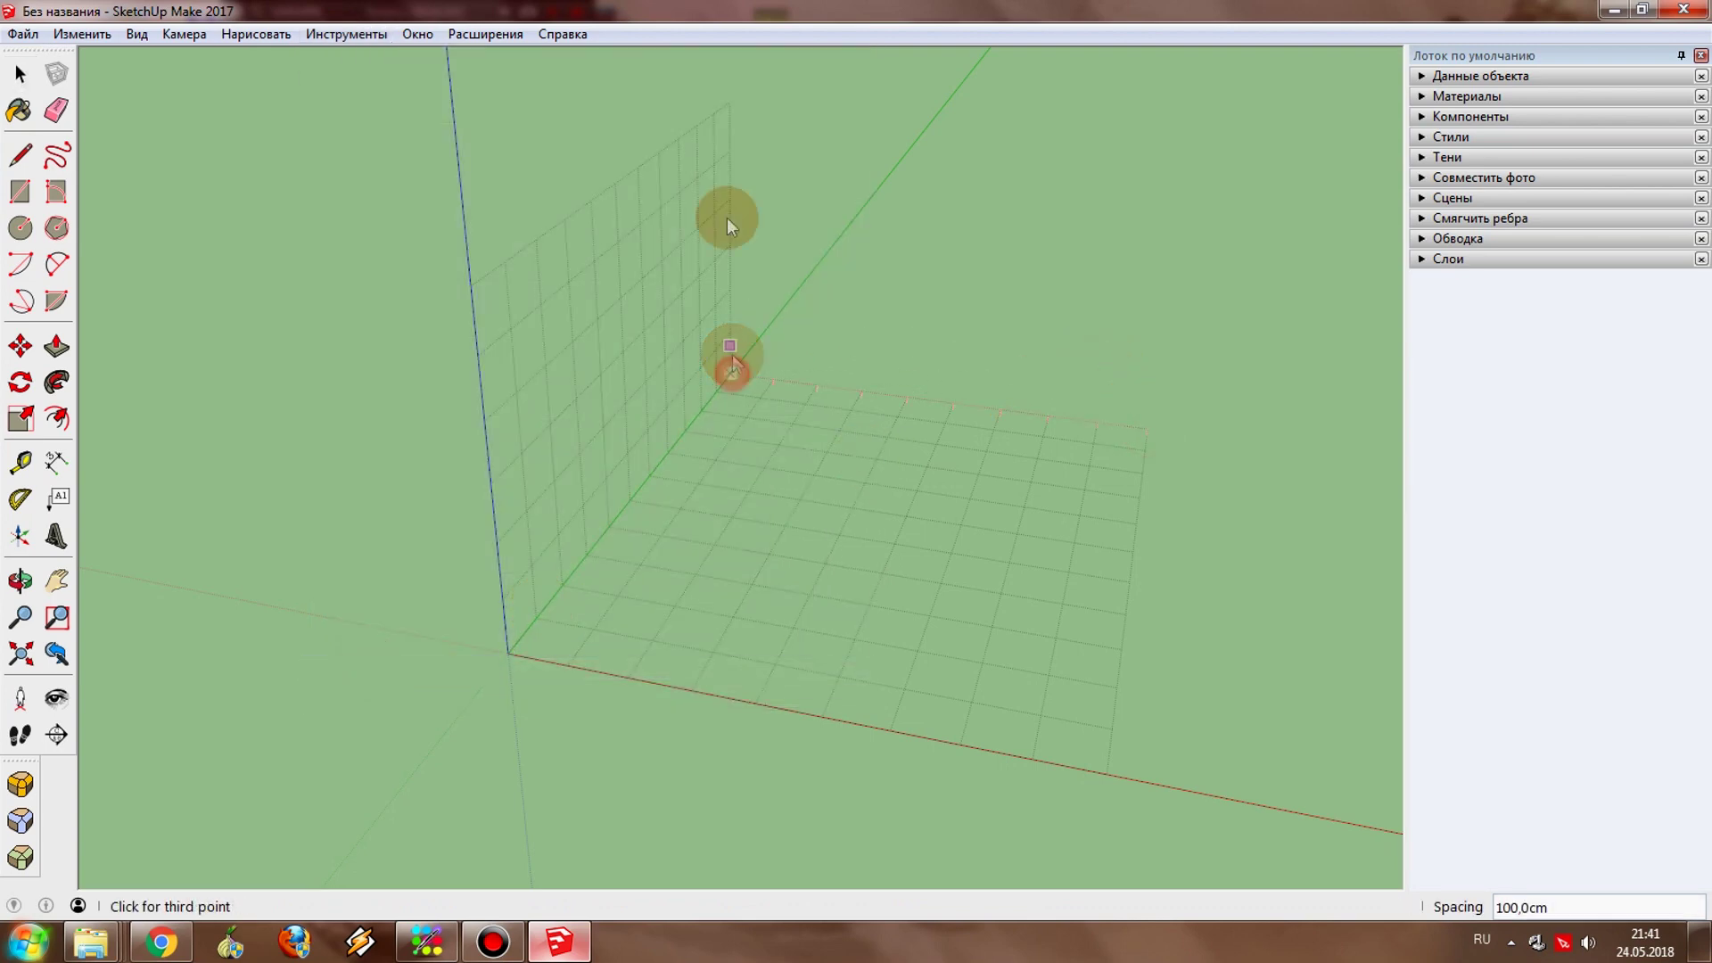
left_click(735, 105)
middle_click_drag(825, 252, 754, 386)
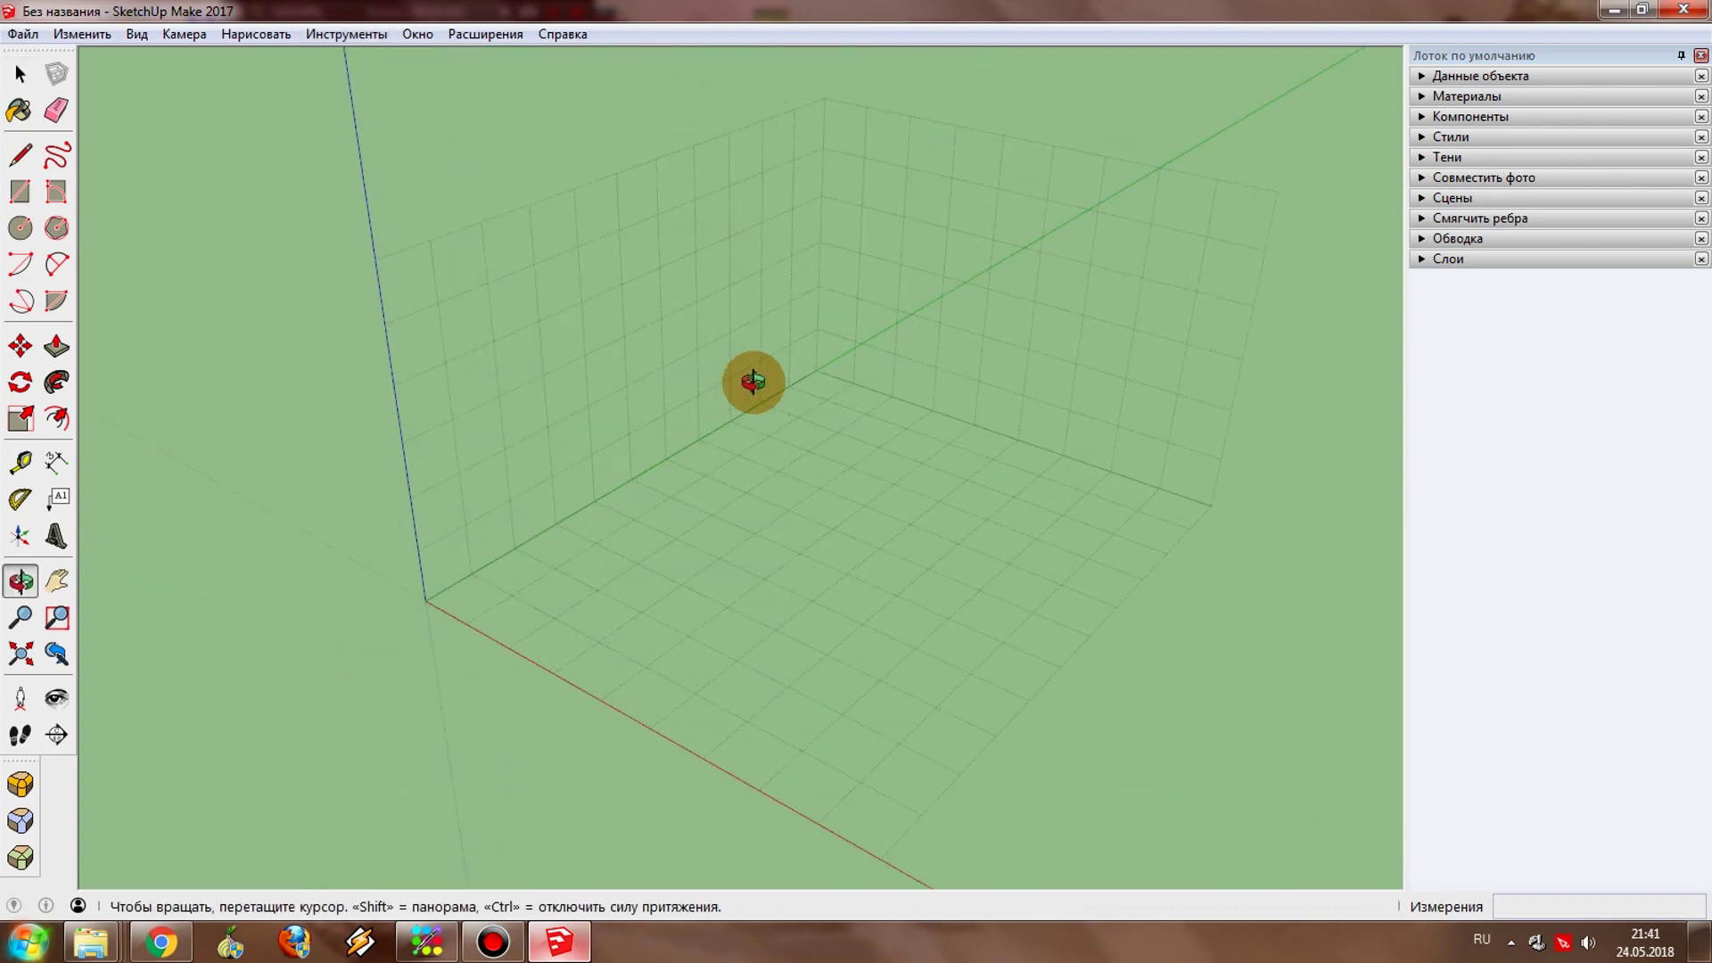
left_click(32, 183)
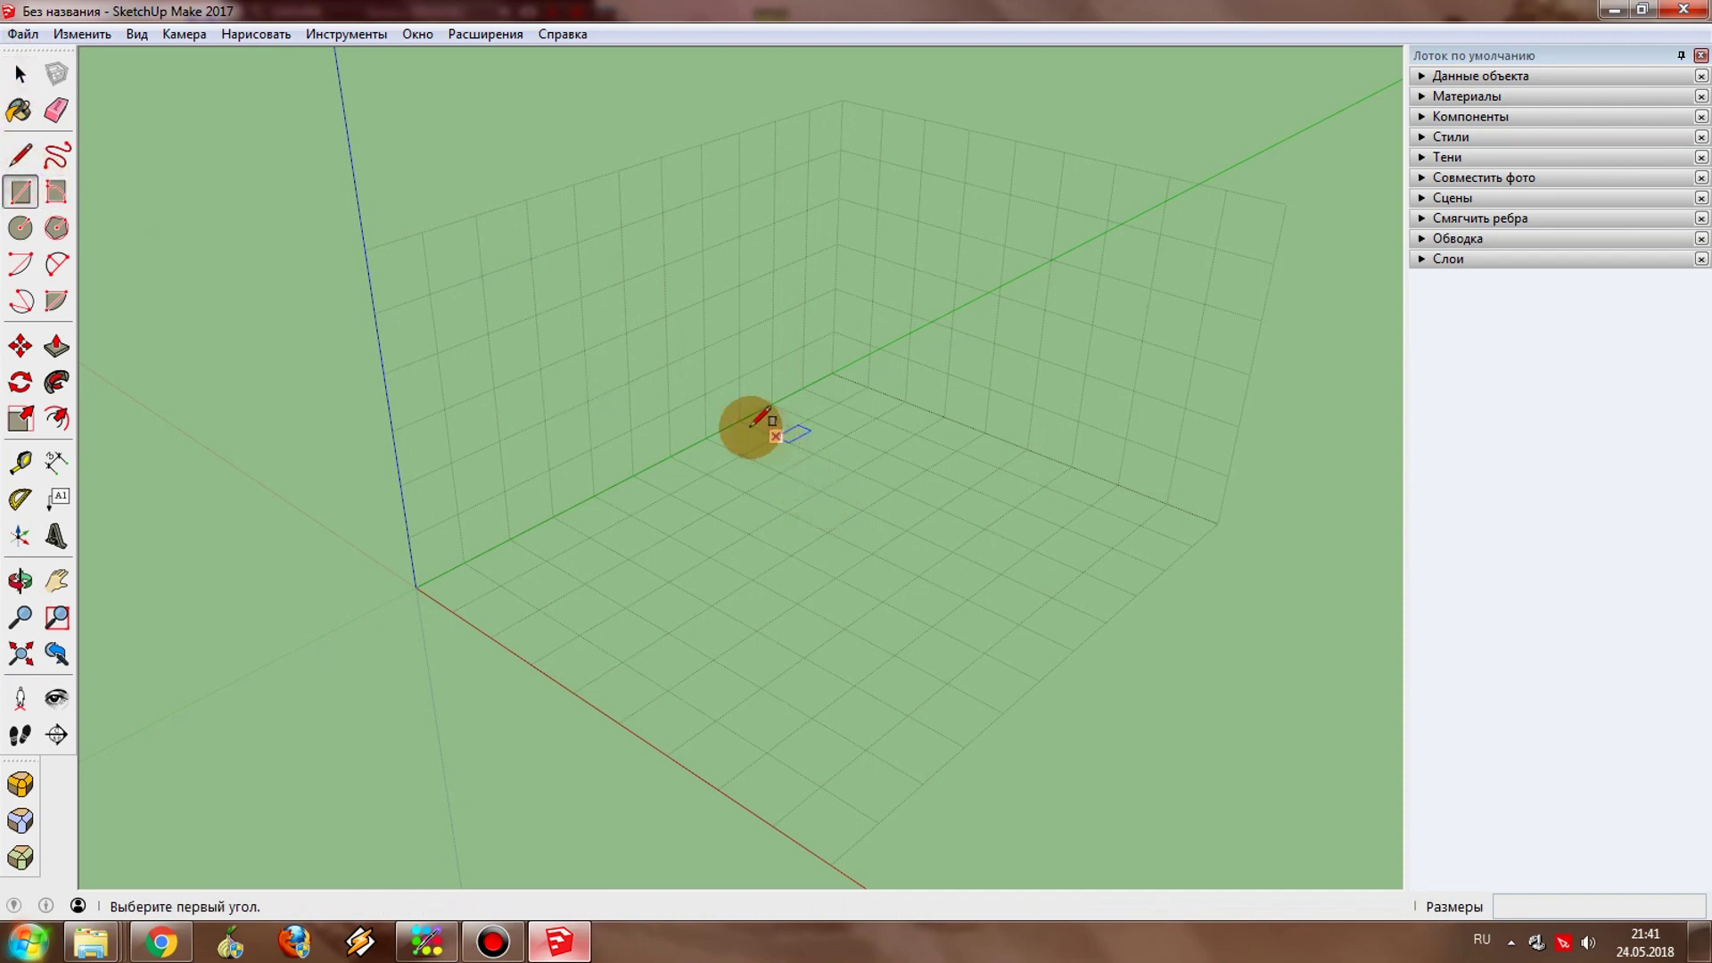
Start the outline at the grid corner with 200 cm and 100 cm lines
left_click(16, 159)
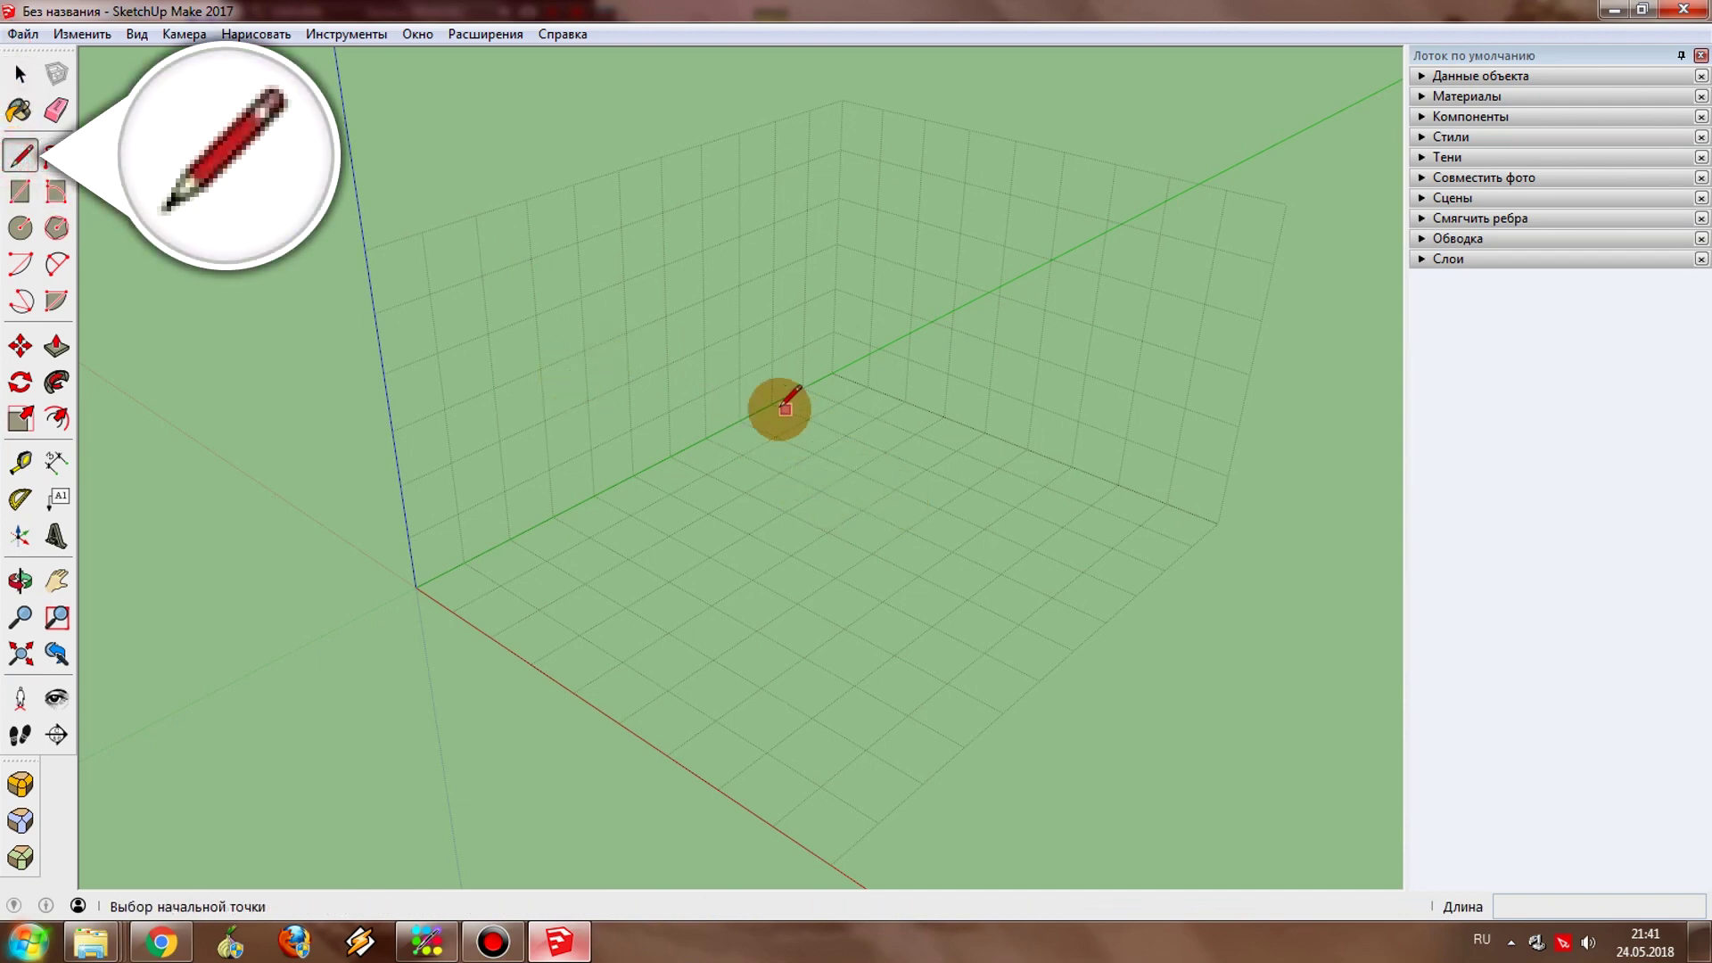
left_click(779, 403)
scroll(864, 444, "up", 1)
type("200")
key("Return")
type("100")
key("Return")
Draw the stepped outline up the back wall and close the left wall outline
left_click(925, 438)
left_click(962, 416)
left_click(971, 305)
left_click(1035, 260)
left_click(1103, 211)
left_click(876, 151)
left_click(883, 87)
left_click(696, 111)
left_click(706, 283)
Draw an L-shaped floor outline and raise a vertical edge from its corner
middle_click_drag(831, 434, 752, 502)
left_click(502, 550)
left_click(597, 621)
left_click(657, 587)
left_click(710, 622)
left_click(766, 586)
left_click(615, 488)
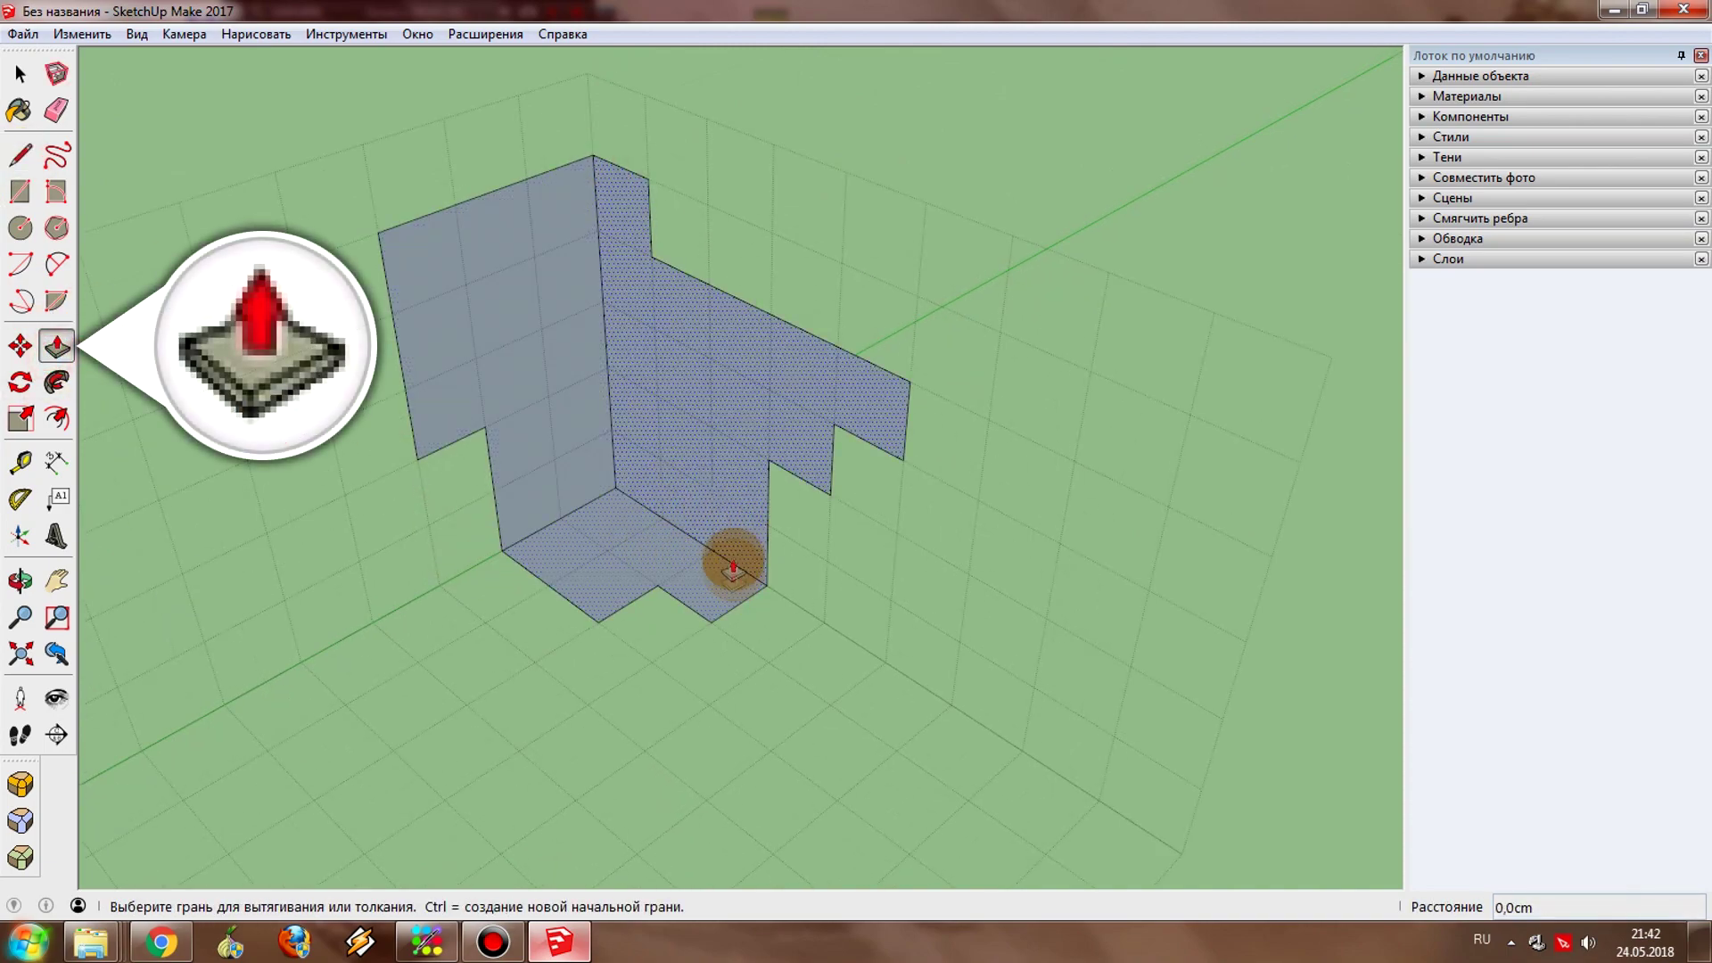
Push/Pull the wall and floor faces into thick stepped blocks and inspect the shape
left_click_drag(742, 556, 716, 616)
left_click(711, 621)
middle_click_drag(712, 622, 794, 489)
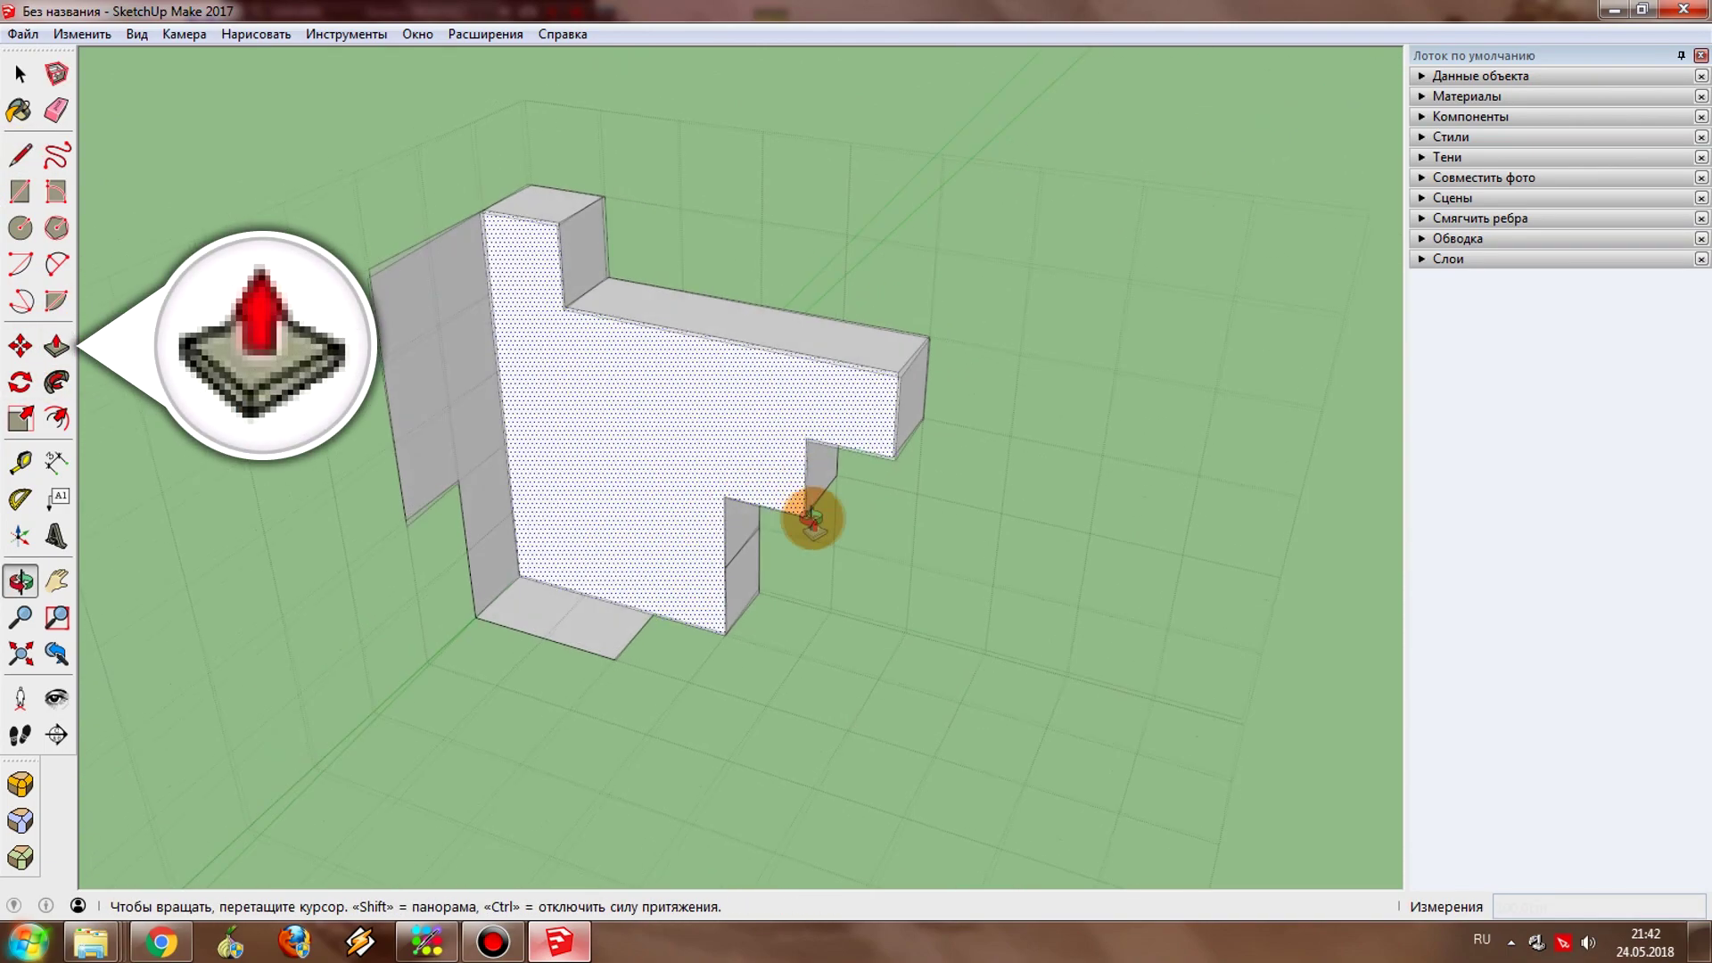
double_click(432, 428)
left_click(571, 560)
left_click(669, 344)
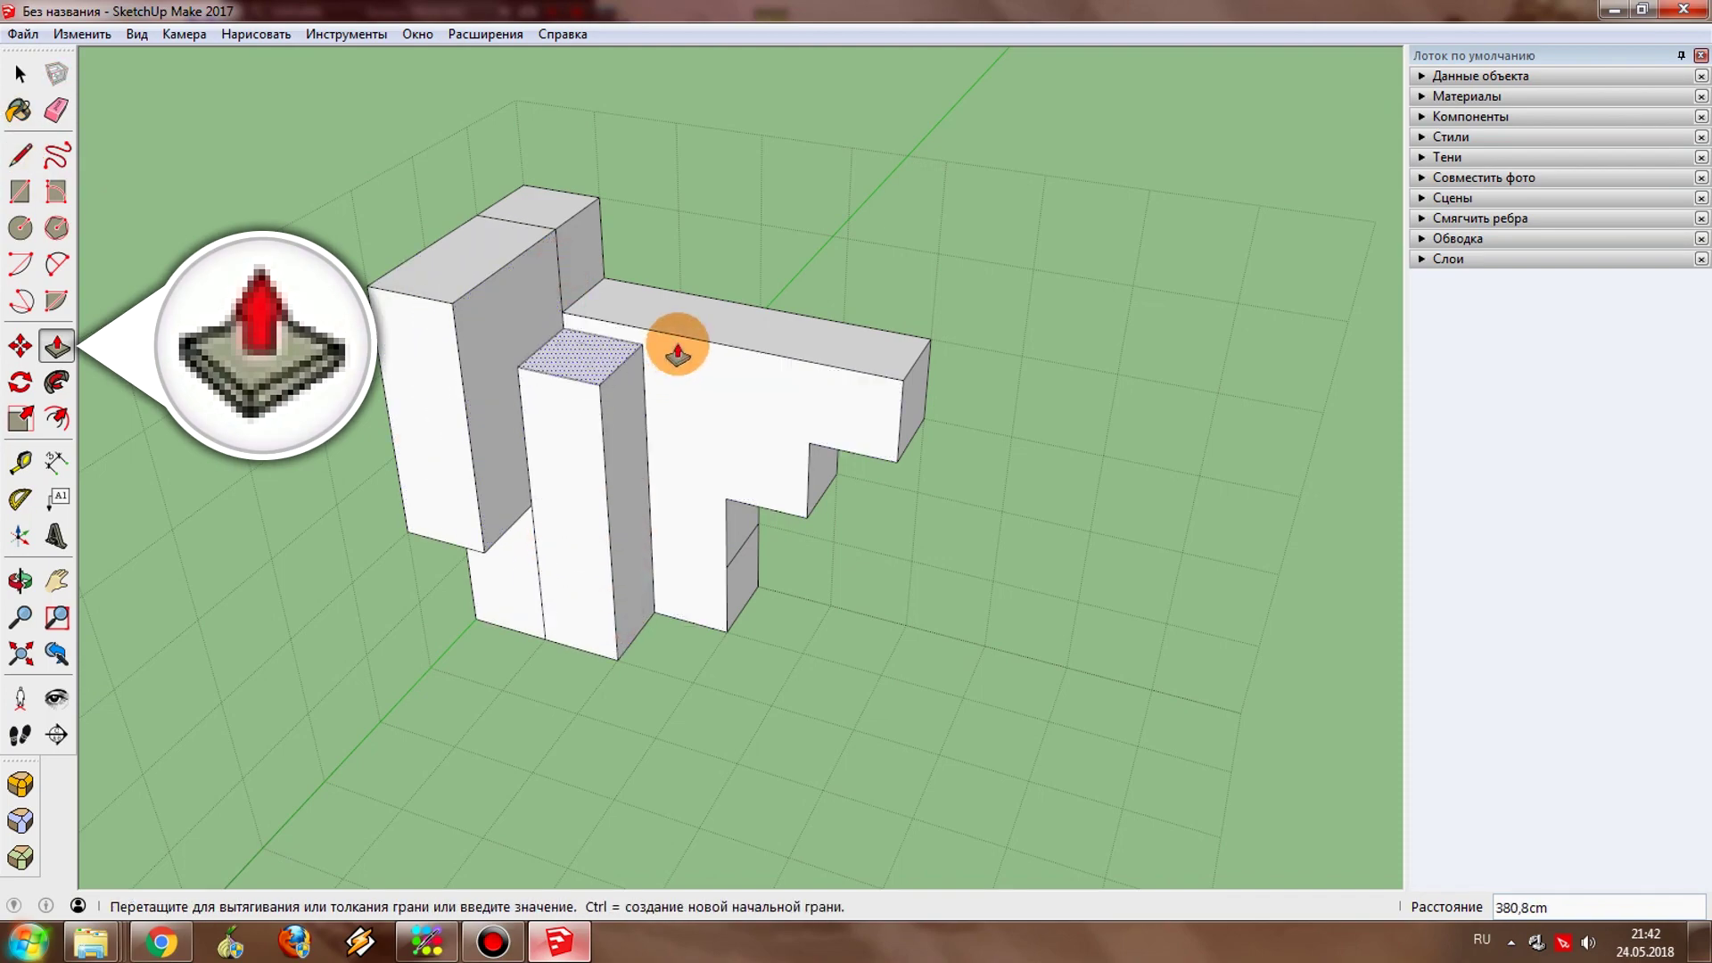
middle_click_drag(669, 344, 603, 267)
key("e")
mouse_move(753, 554)
middle_mouse_down()
mouse_move(752, 573)
mouse_move(523, 565)
mouse_move(105, 176)
middle_mouse_up()
key("l")
left_click(604, 699)
mouse_move(668, 681)
middle_mouse_down()
mouse_move(485, 444)
mouse_move(672, 669)
mouse_move(130, 689)
mouse_move(1043, 580)
mouse_move(806, 642)
mouse_move(814, 535)
mouse_move(502, 651)
mouse_move(516, 749)
mouse_move(688, 604)
mouse_move(757, 611)
mouse_move(482, 178)
middle_mouse_up()
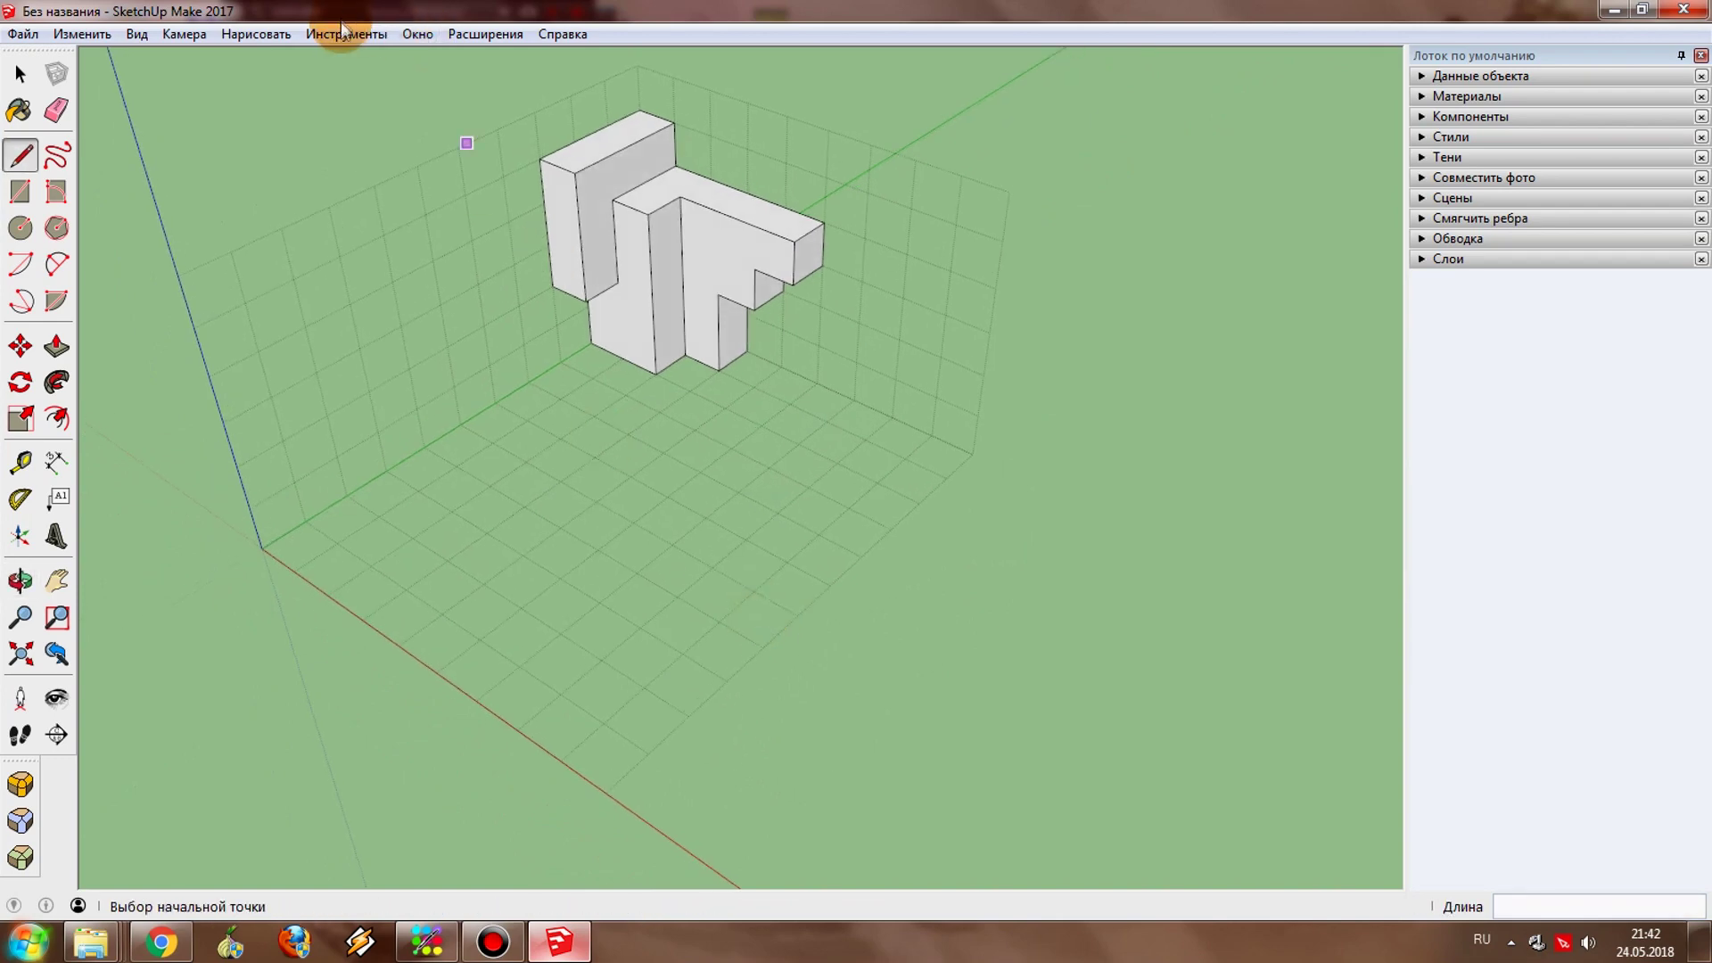
Place a finer-spaced grid on the open ground in front of the blocky shape
left_click(342, 29)
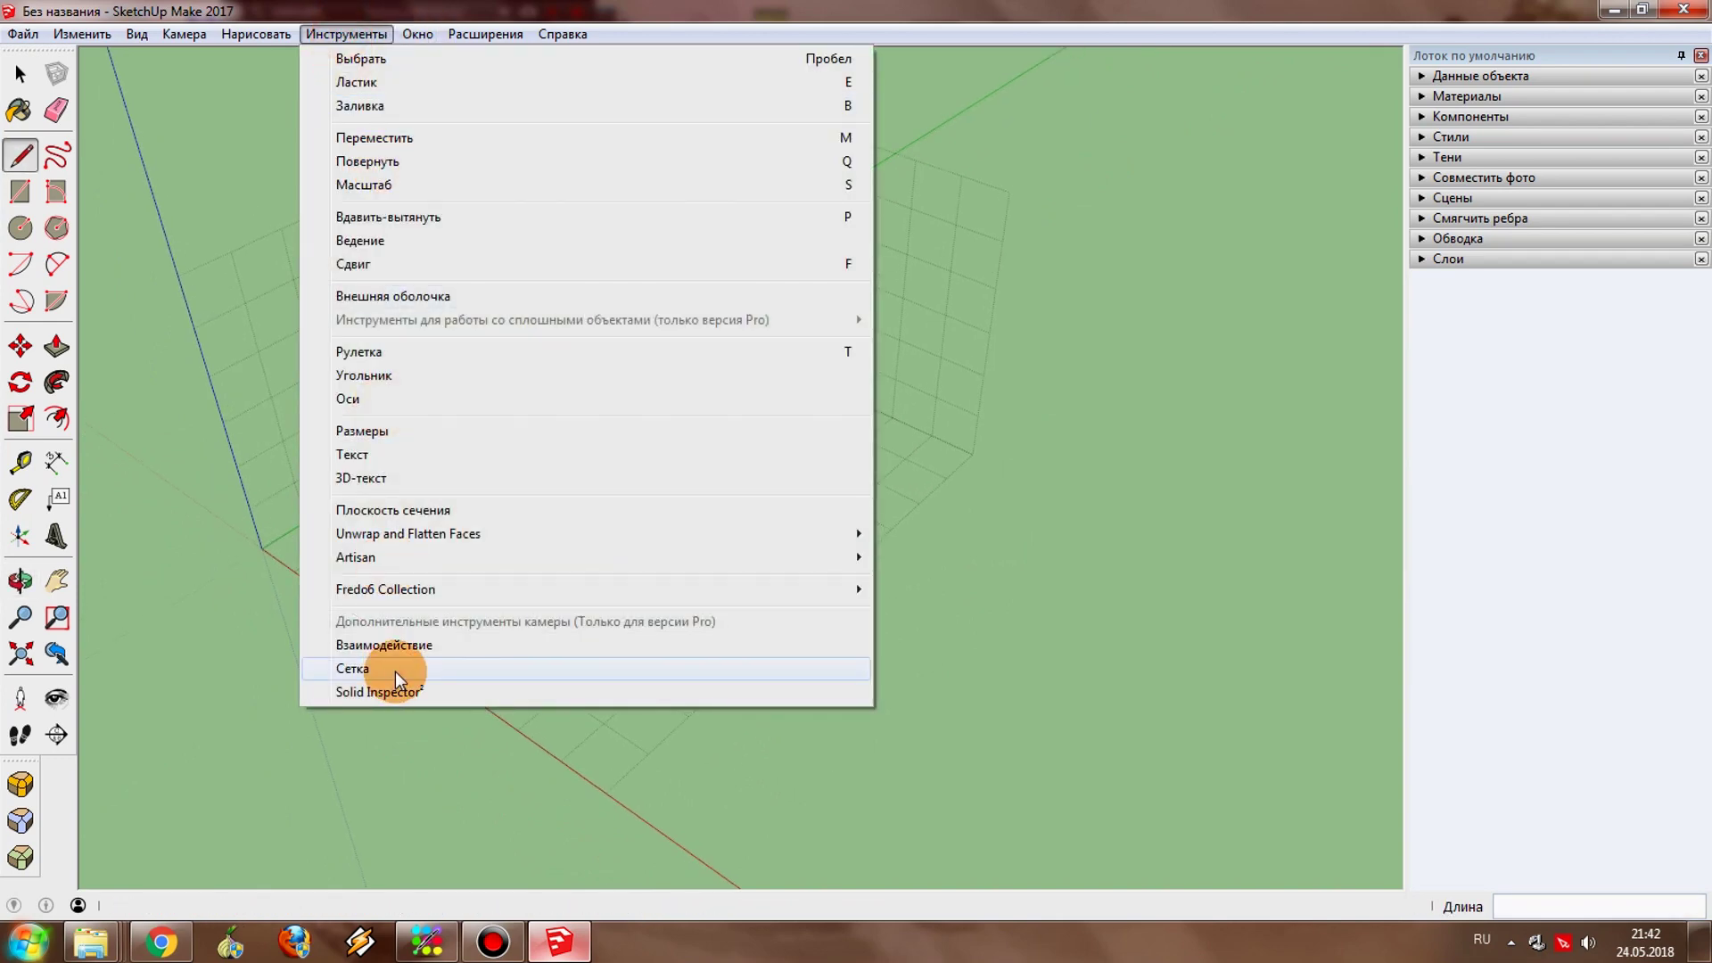
left_click(396, 676)
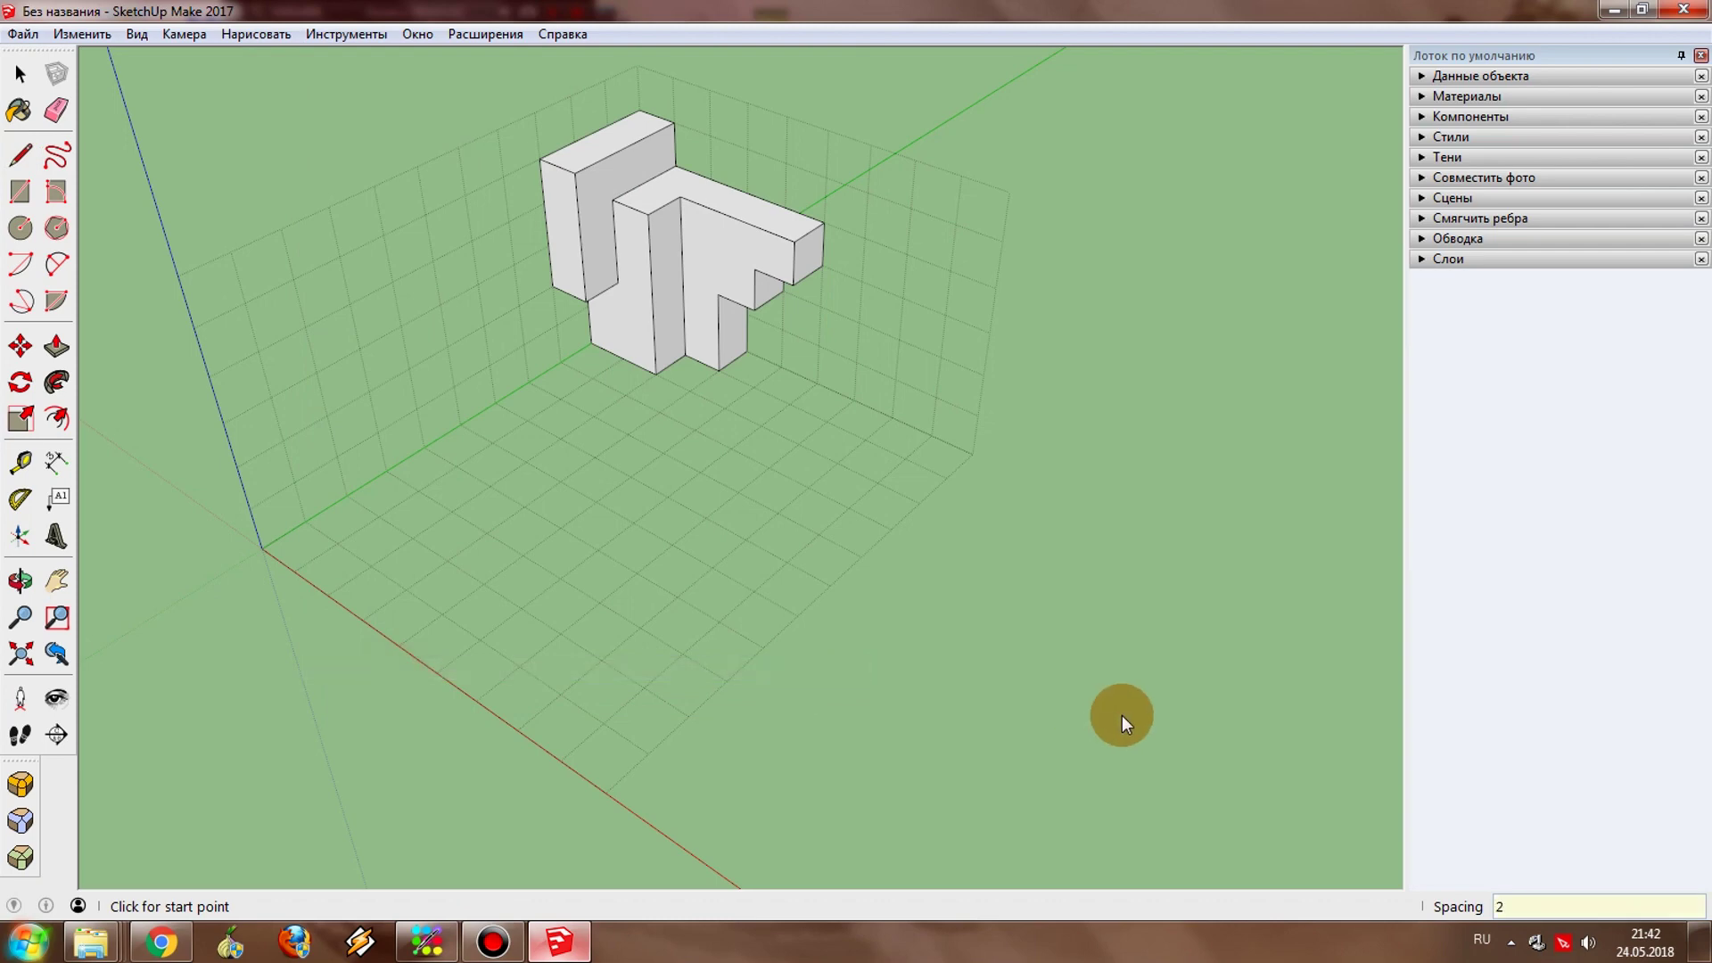
mouse_move(1122, 715)
middle_mouse_down()
mouse_move(976, 658)
mouse_move(975, 631)
mouse_move(1031, 676)
middle_mouse_up()
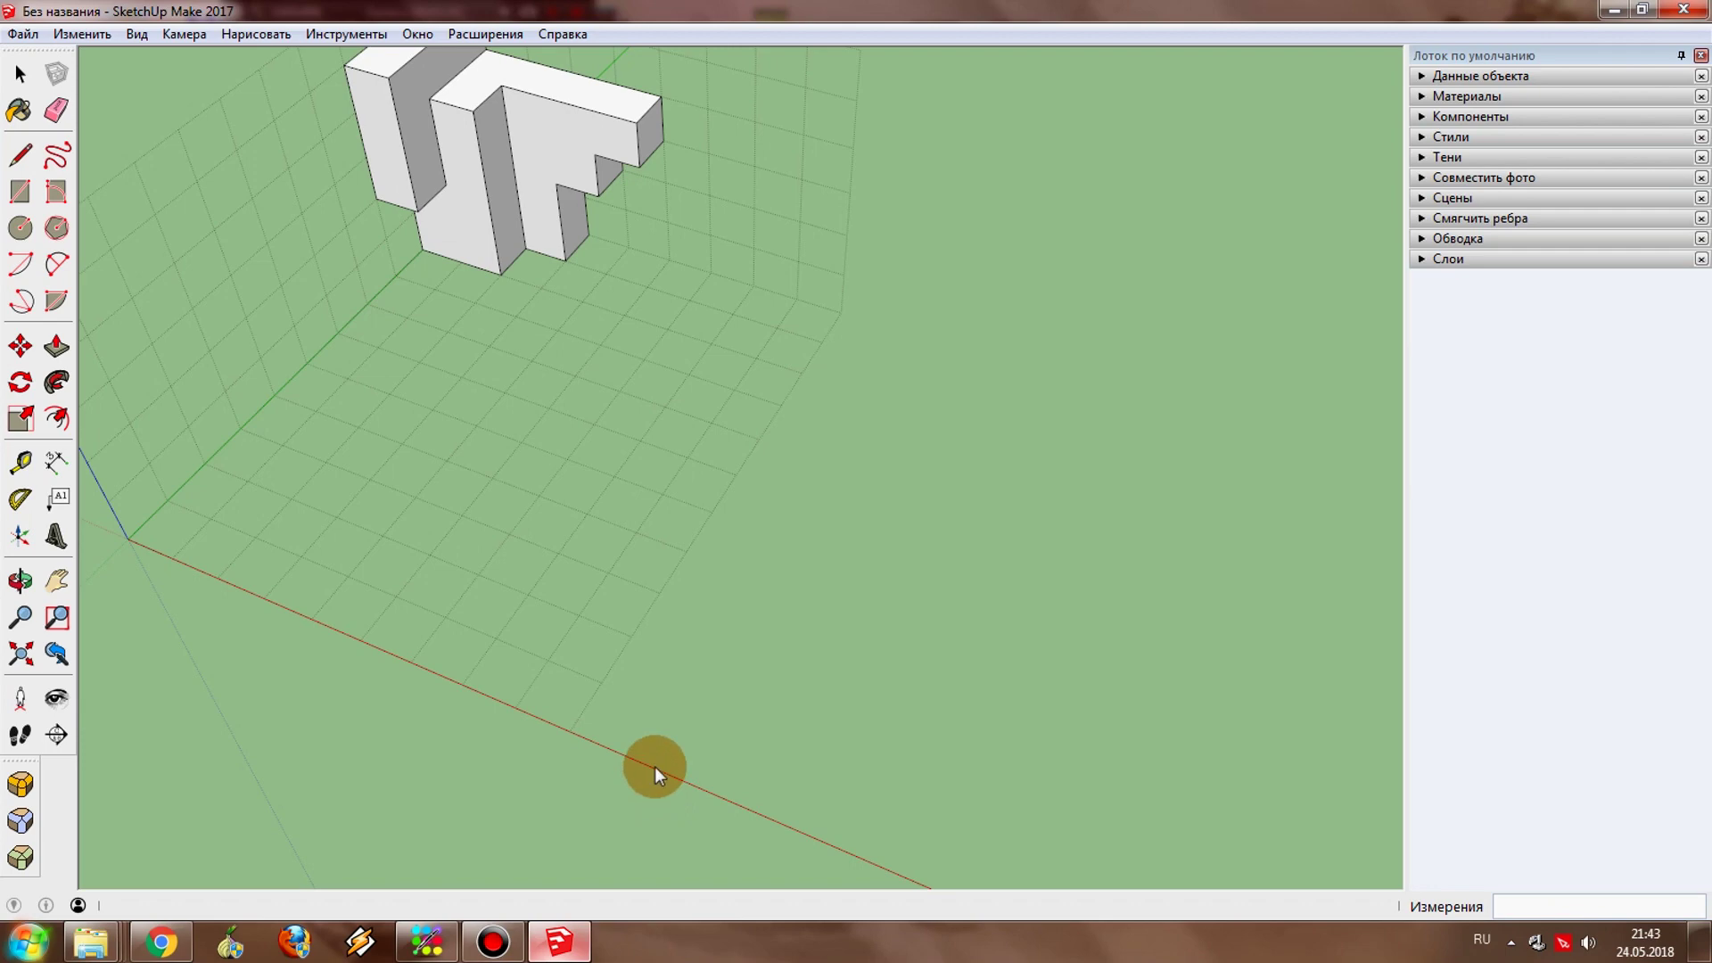
middle_click_drag(871, 848, 805, 800)
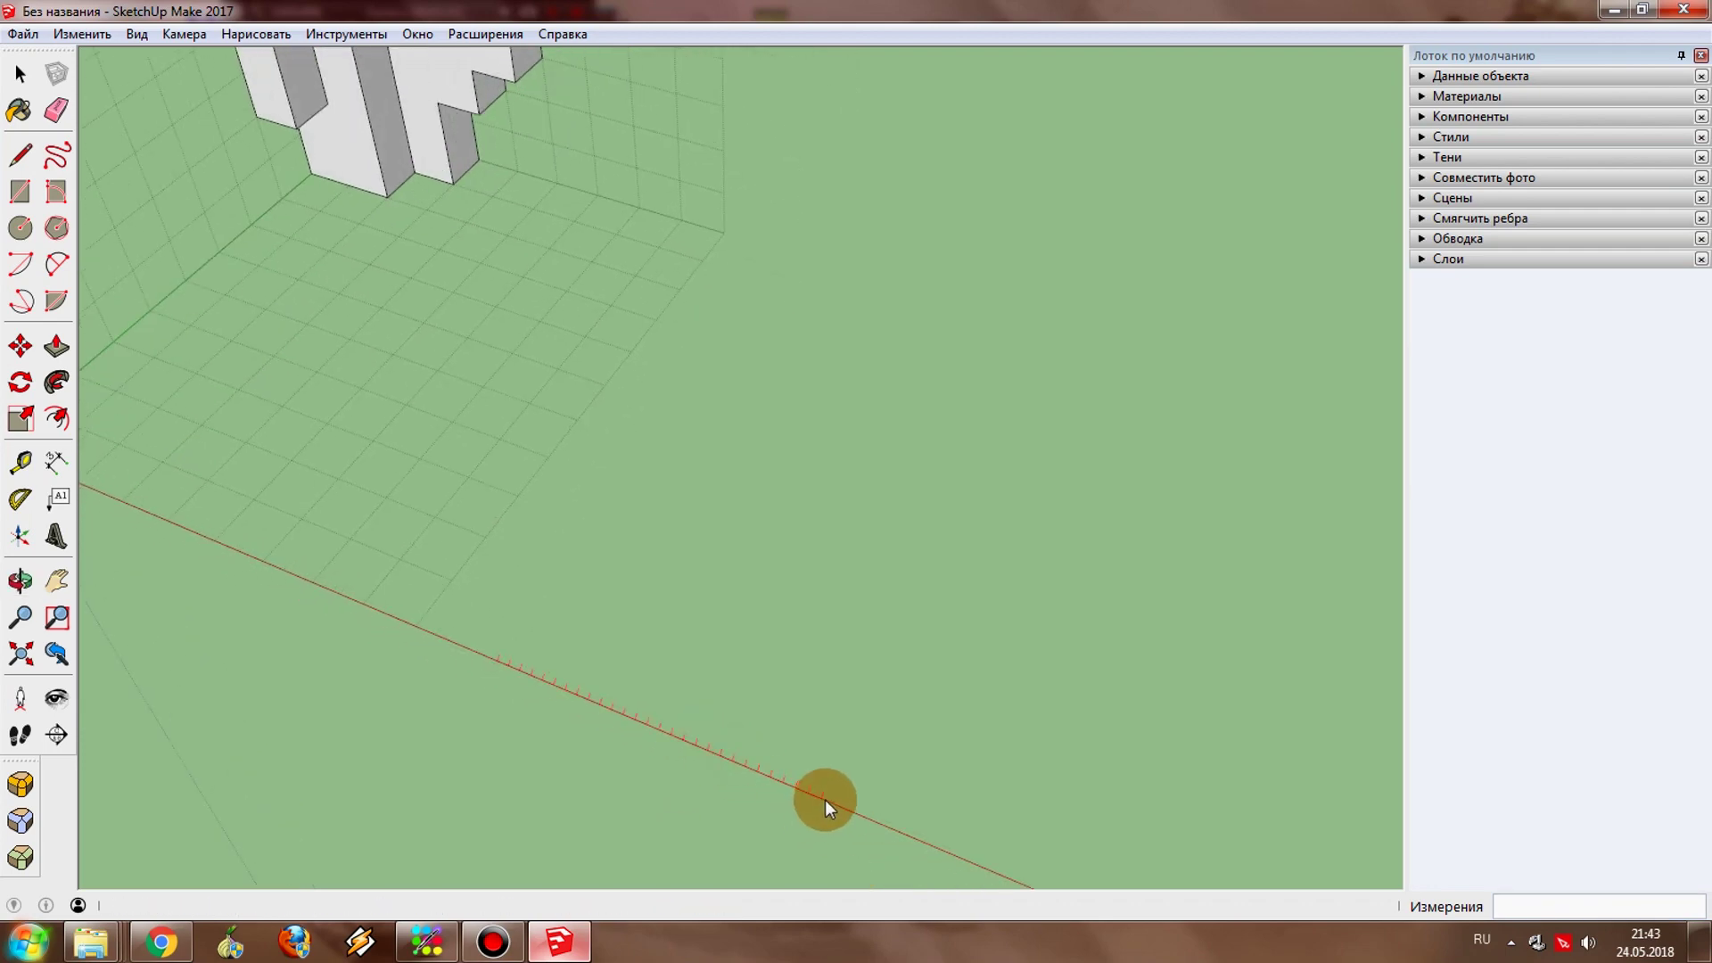
left_click(825, 800)
left_click(996, 452)
mouse_move(997, 452)
middle_mouse_down()
mouse_move(471, 638)
mouse_move(555, 584)
mouse_move(924, 698)
mouse_move(833, 711)
mouse_move(902, 772)
mouse_move(851, 716)
mouse_move(711, 642)
mouse_move(669, 734)
mouse_move(691, 818)
mouse_move(767, 756)
mouse_move(725, 657)
mouse_move(814, 699)
mouse_move(841, 738)
mouse_move(944, 764)
middle_mouse_up()
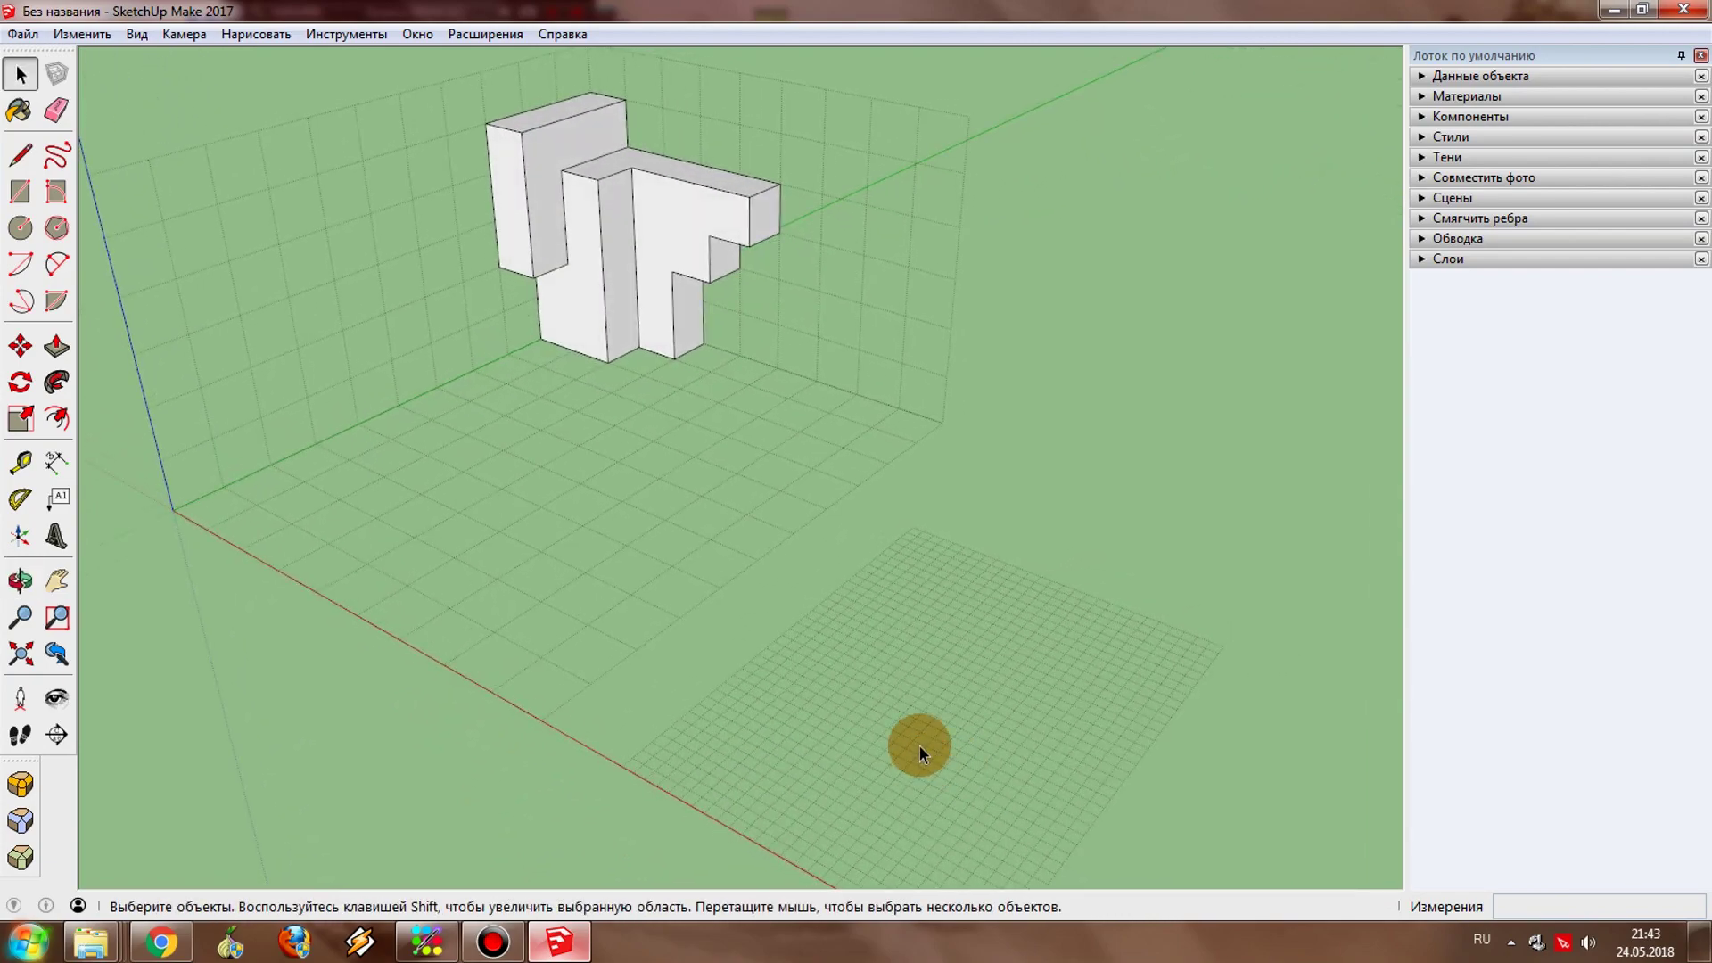
scroll(912, 751, "down", 2)
scroll(911, 751, "up", 2)
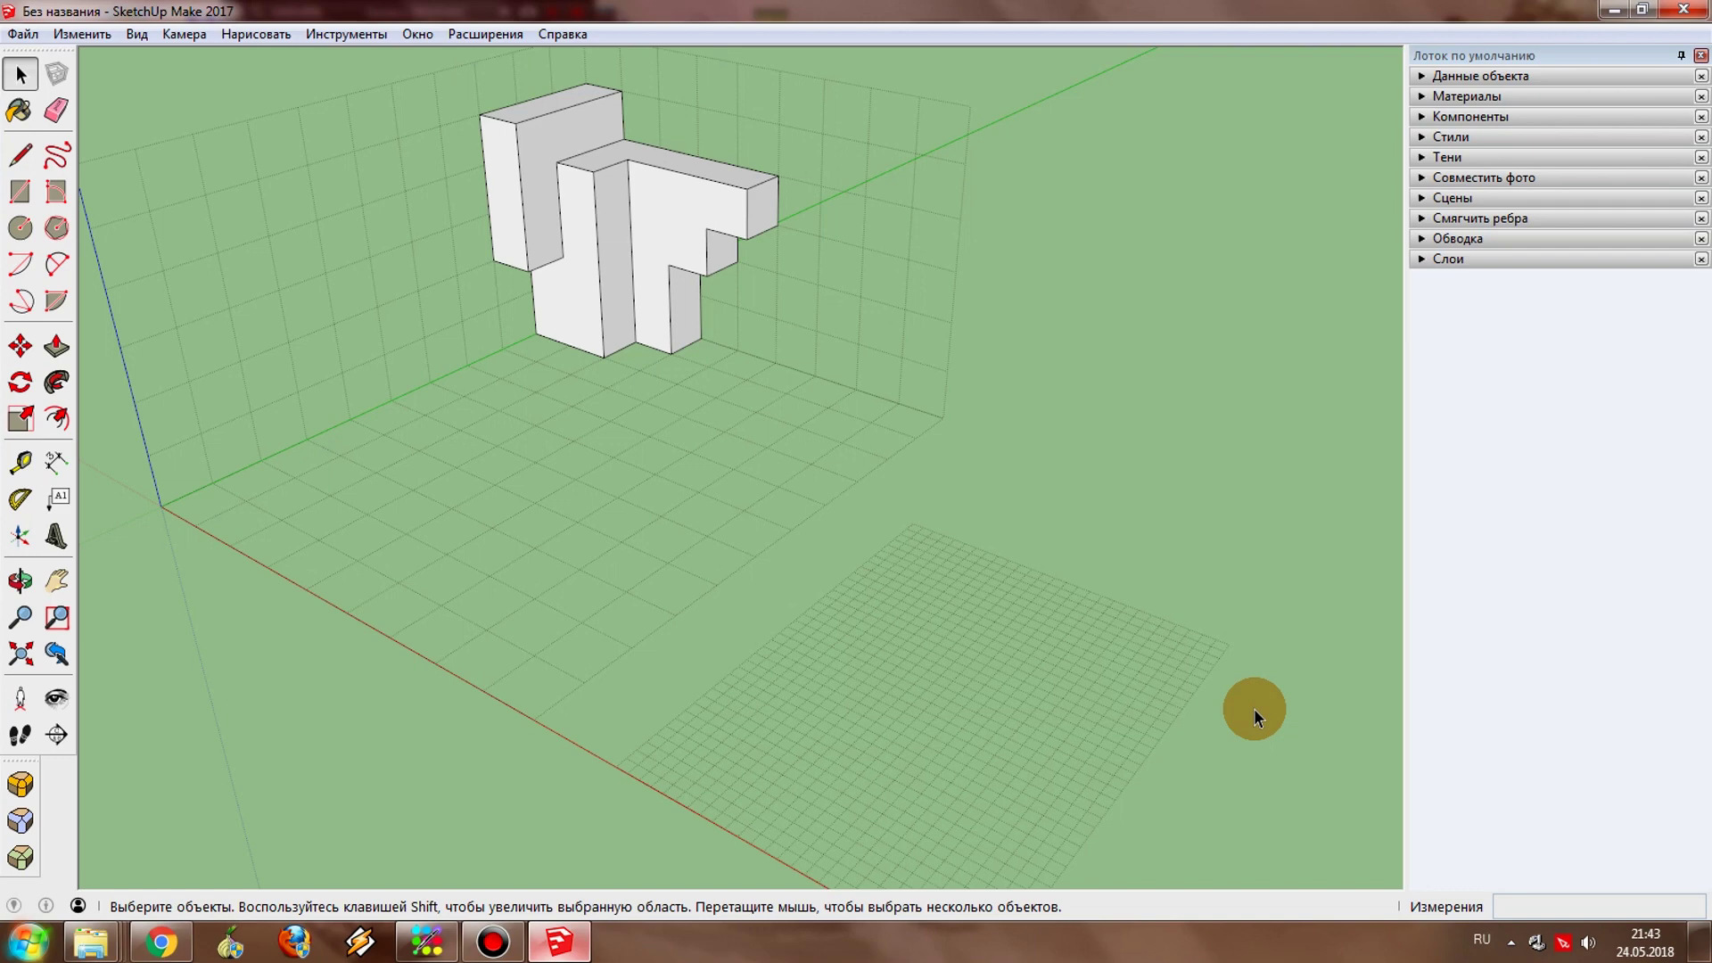
right_click(901, 260)
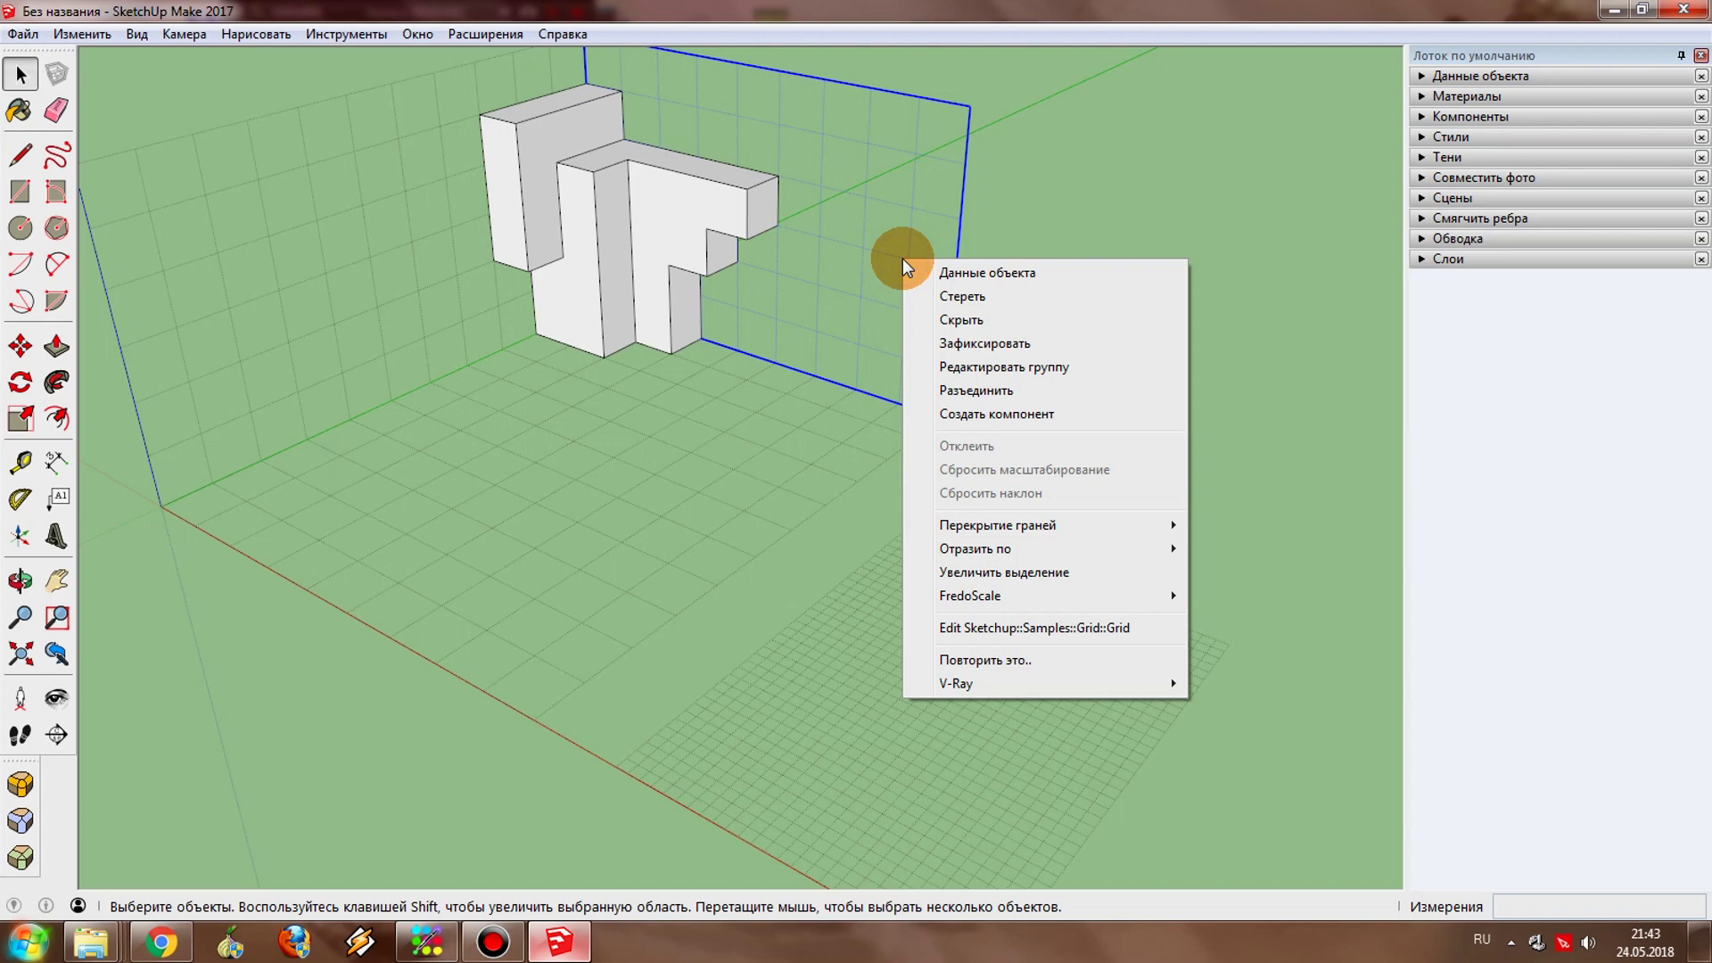
Zoom into the back wall grid and draw a small closed square face in one cell
left_click(1041, 24)
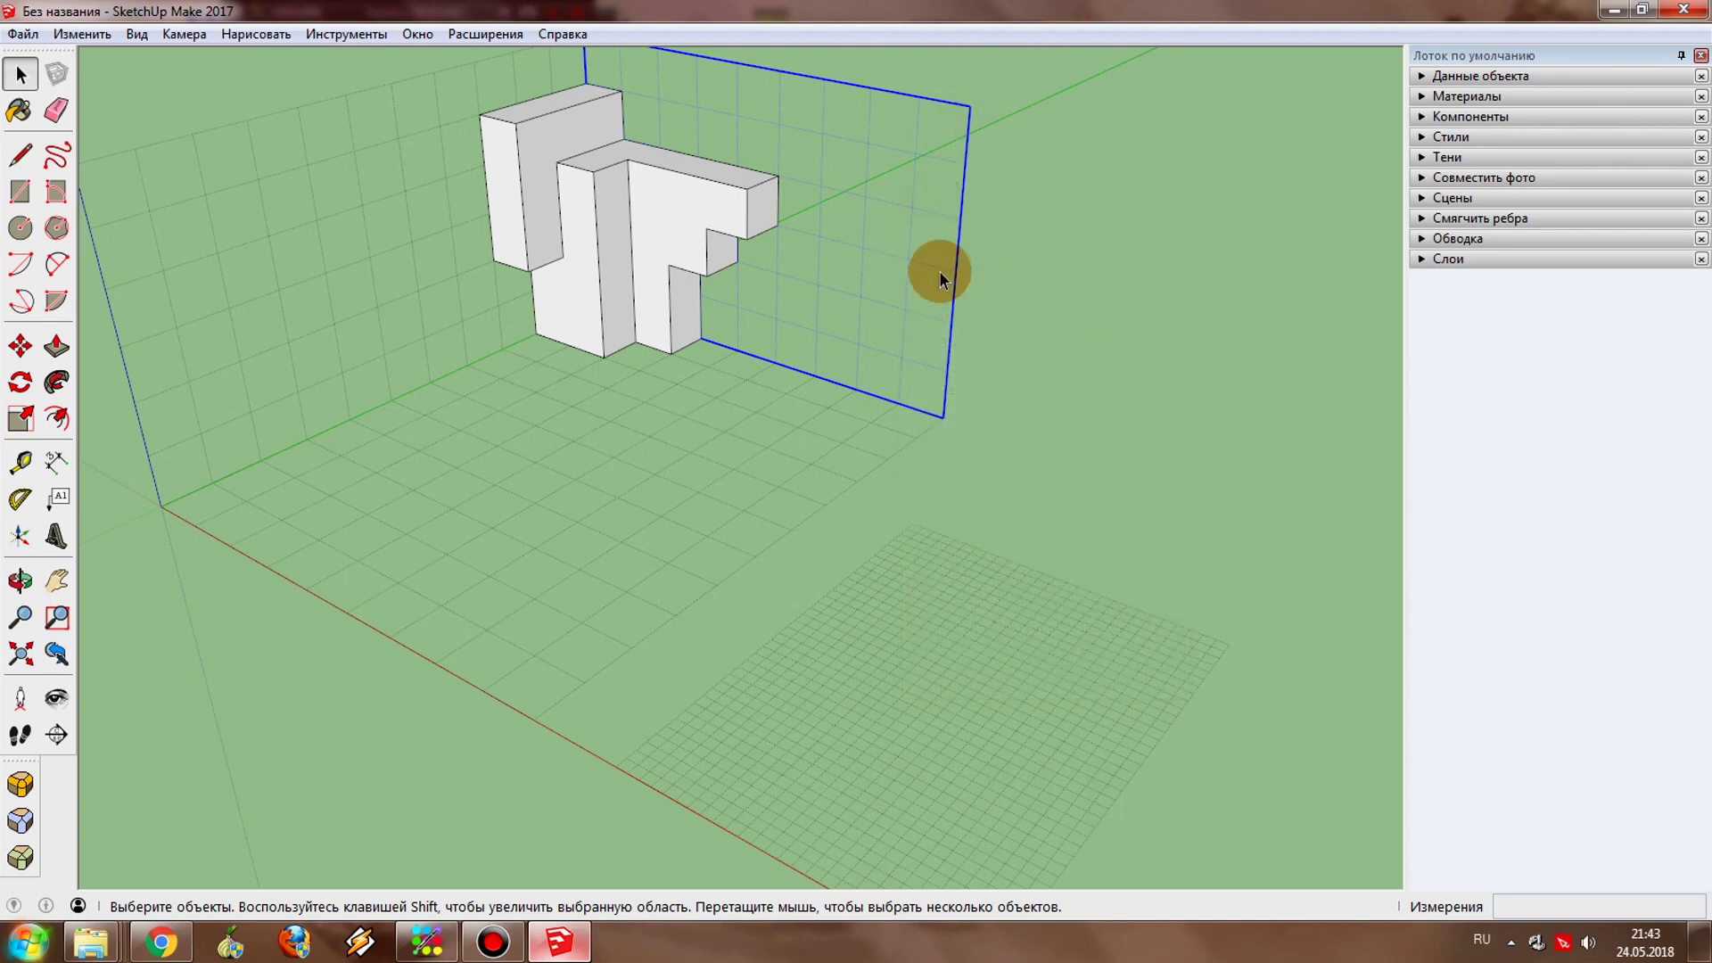
scroll(939, 270, "up", 3)
scroll(939, 270, "up", 3)
scroll(927, 267, "up", 3)
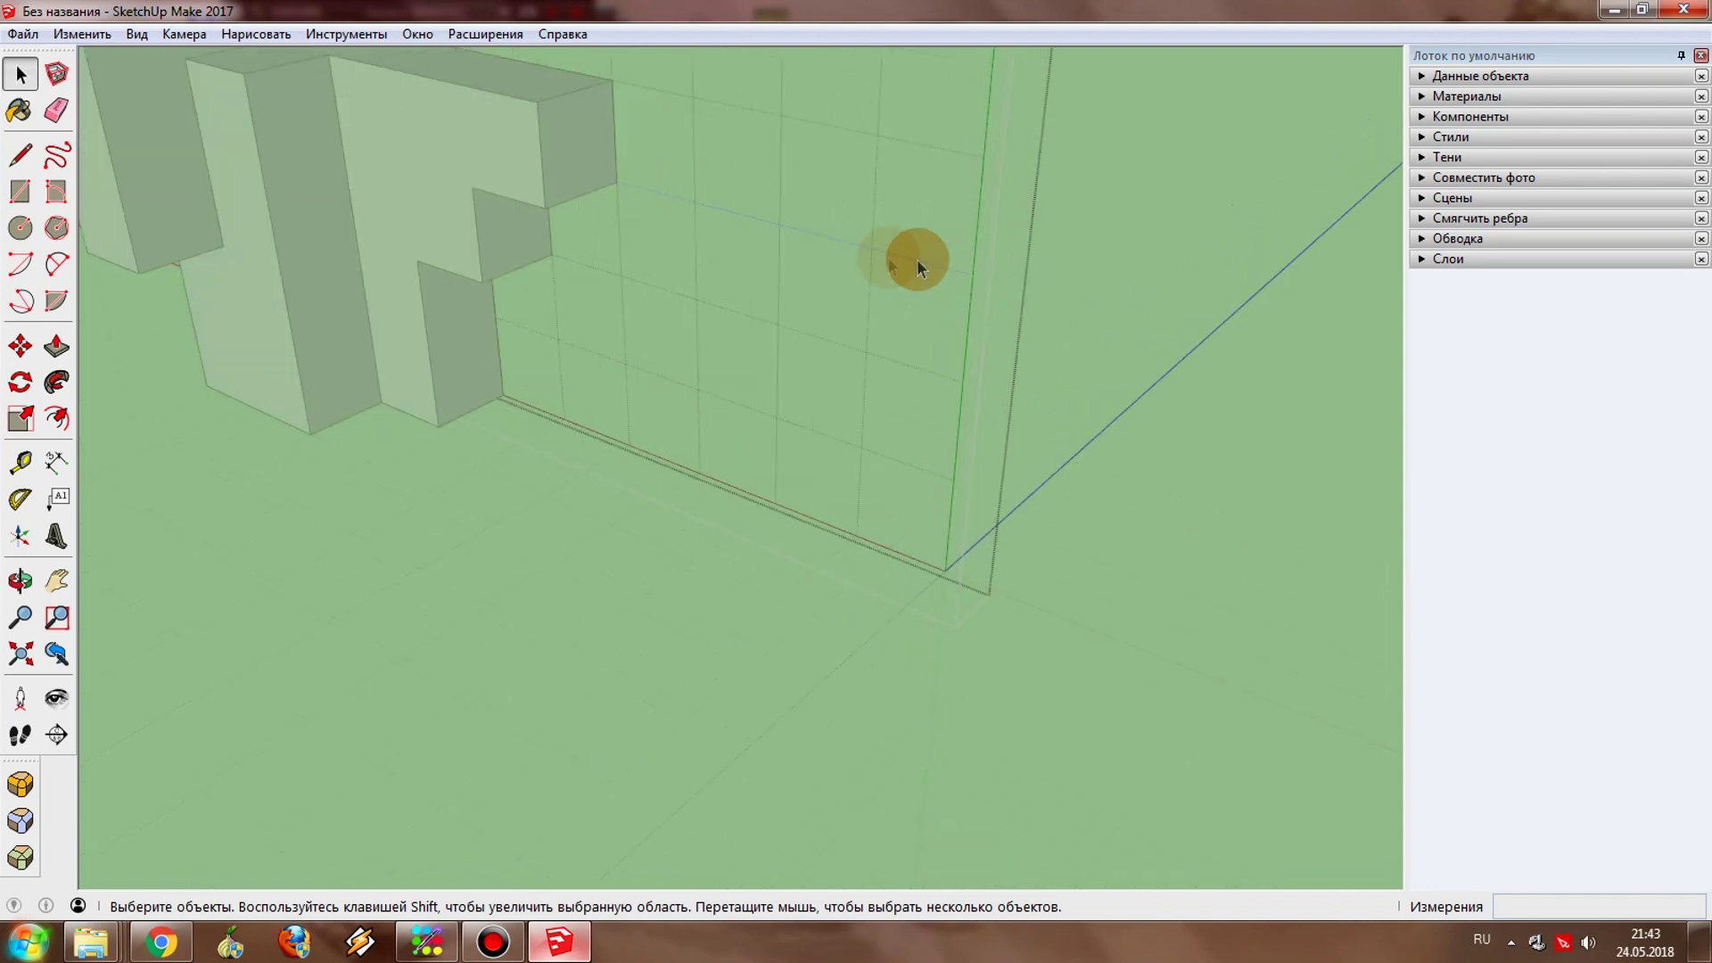
scroll(891, 249, "up", 2)
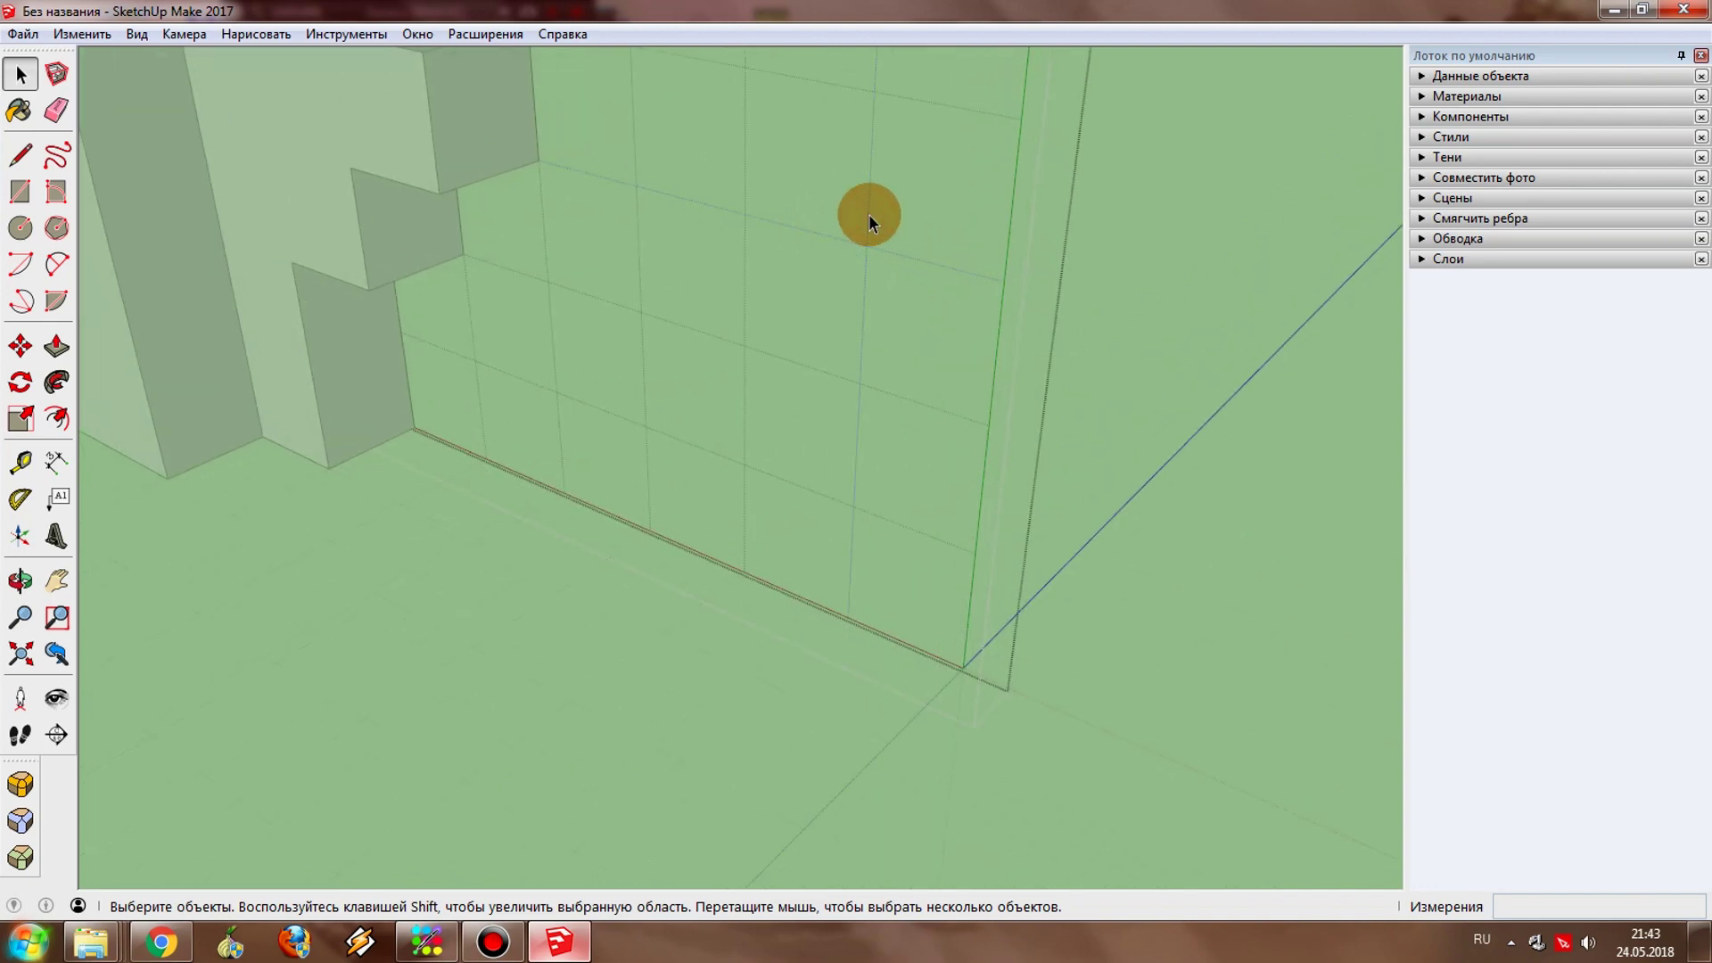
left_click(874, 90)
type("100")
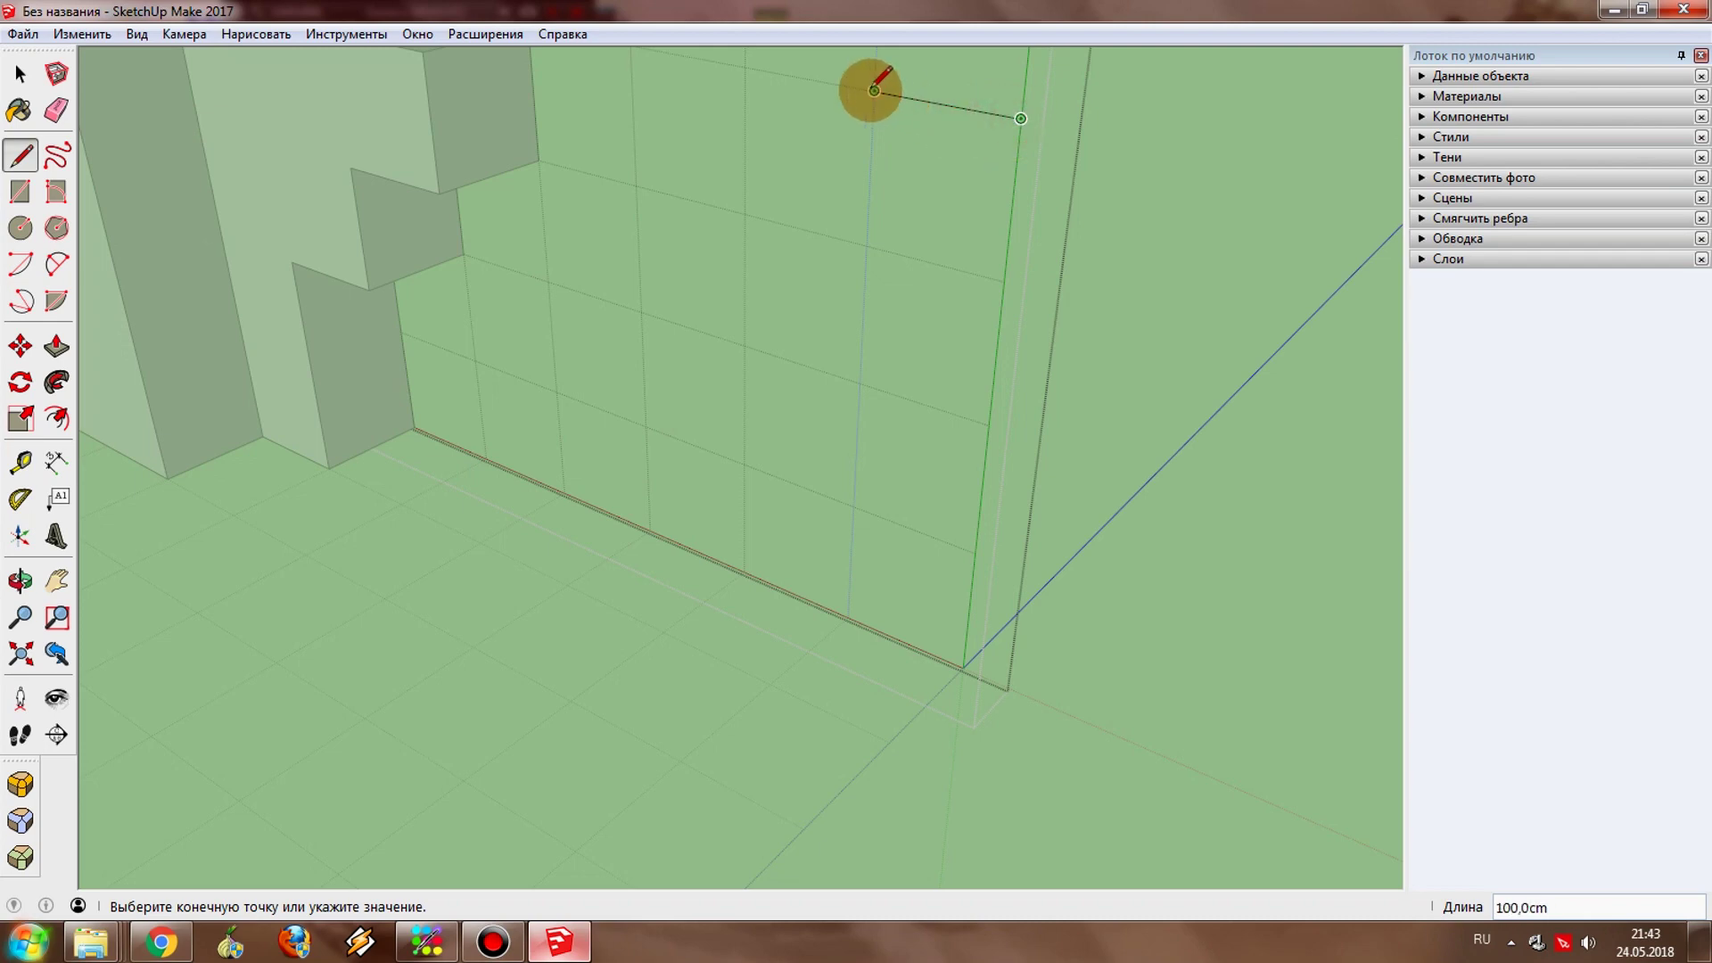
left_click(874, 90)
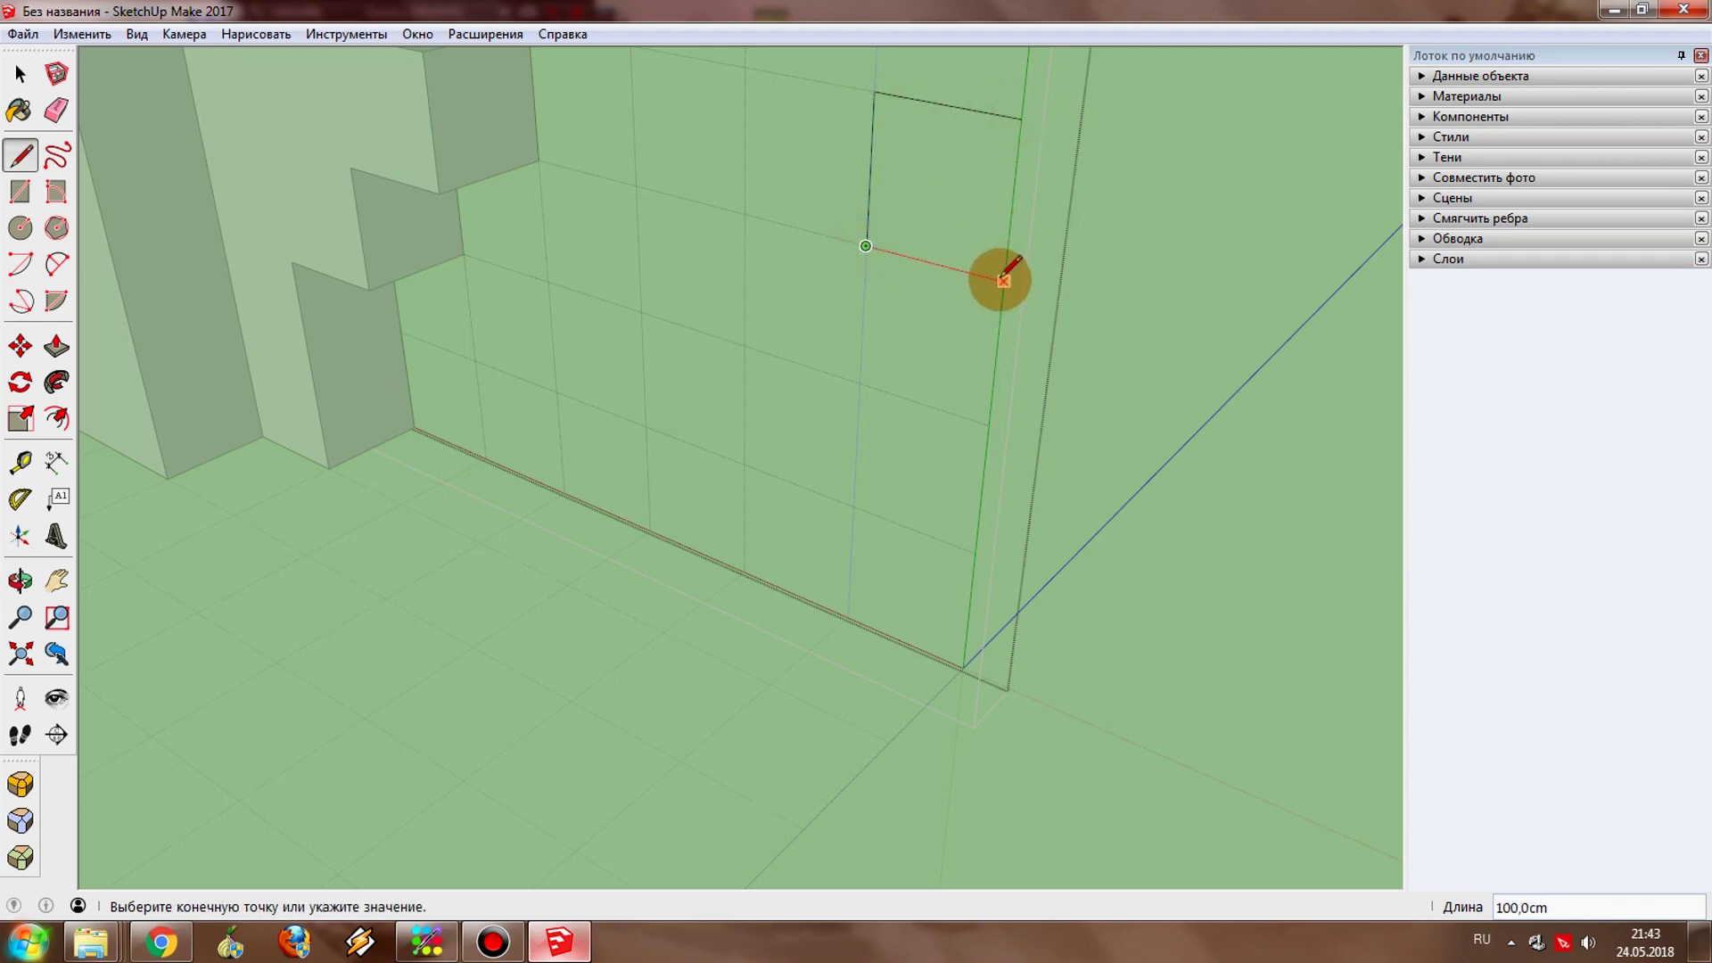
left_click(1021, 116)
mouse_move(906, 295)
middle_mouse_down()
mouse_move(963, 371)
mouse_move(1057, 401)
mouse_move(1139, 381)
mouse_move(1087, 405)
middle_mouse_up()
key("space")
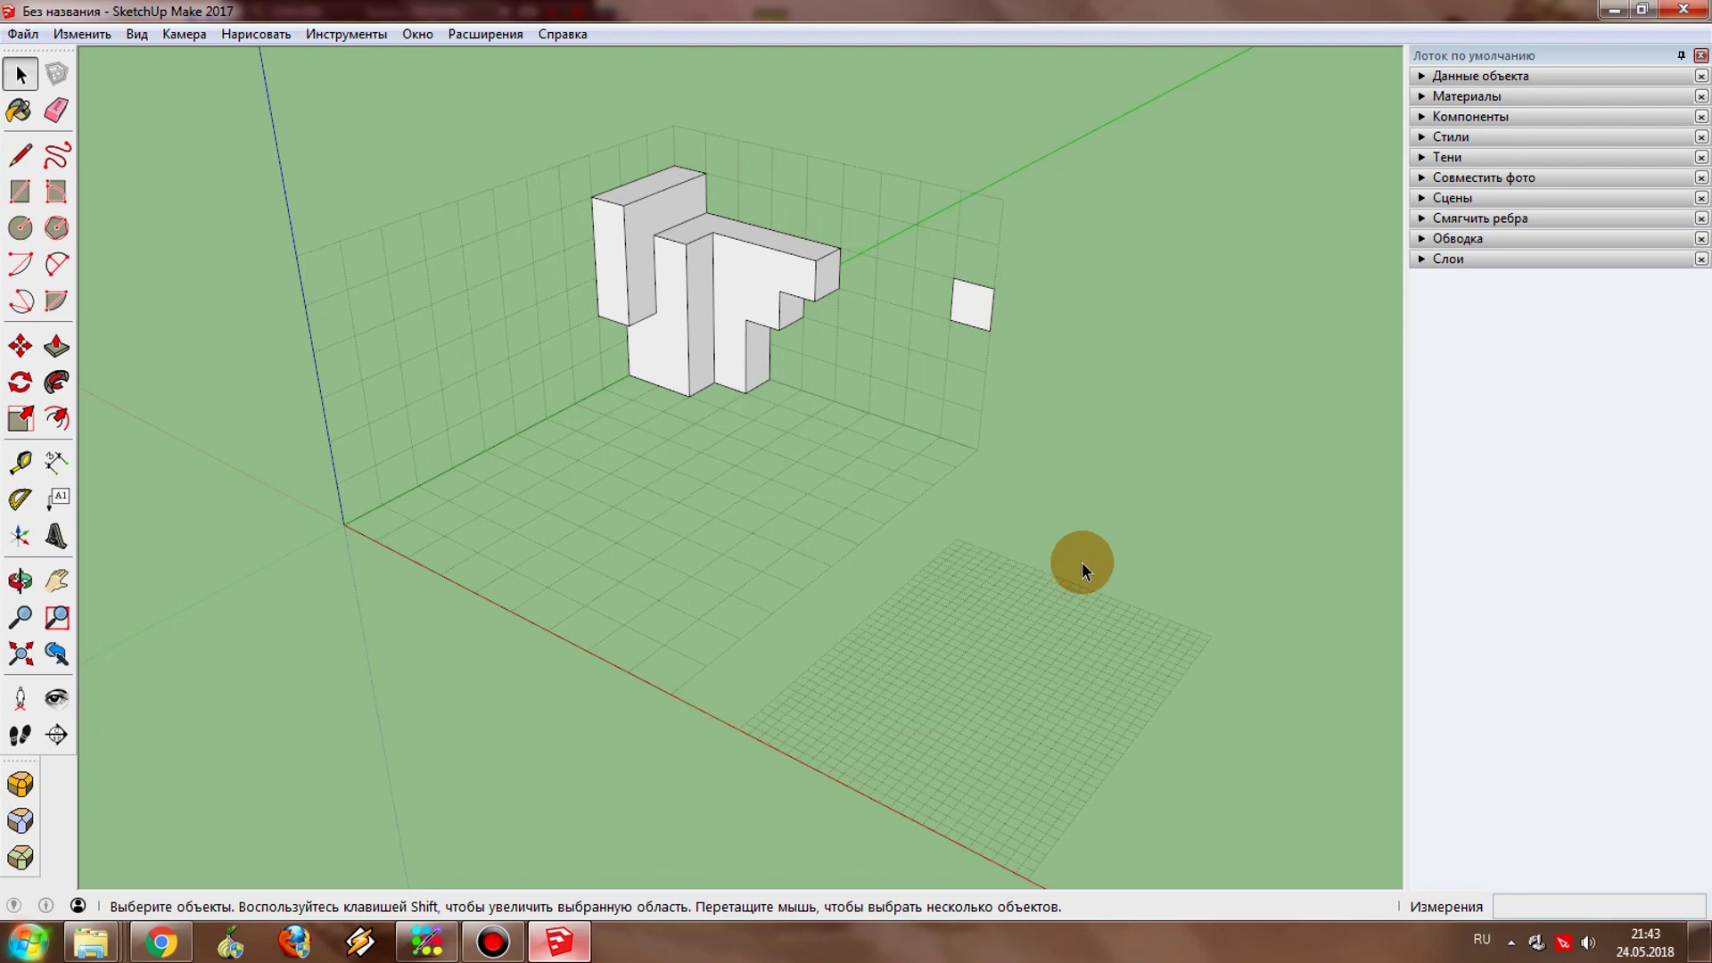